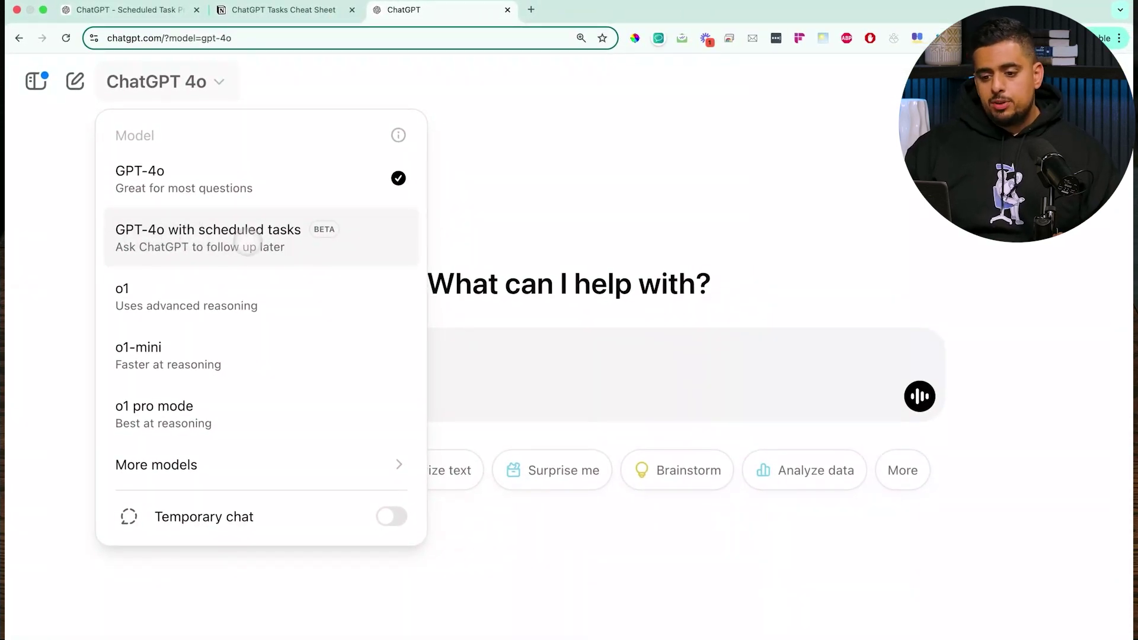
Switch the model to GPT-4o with scheduled tasks and start a custom task from the Tasks page
click(318, 246)
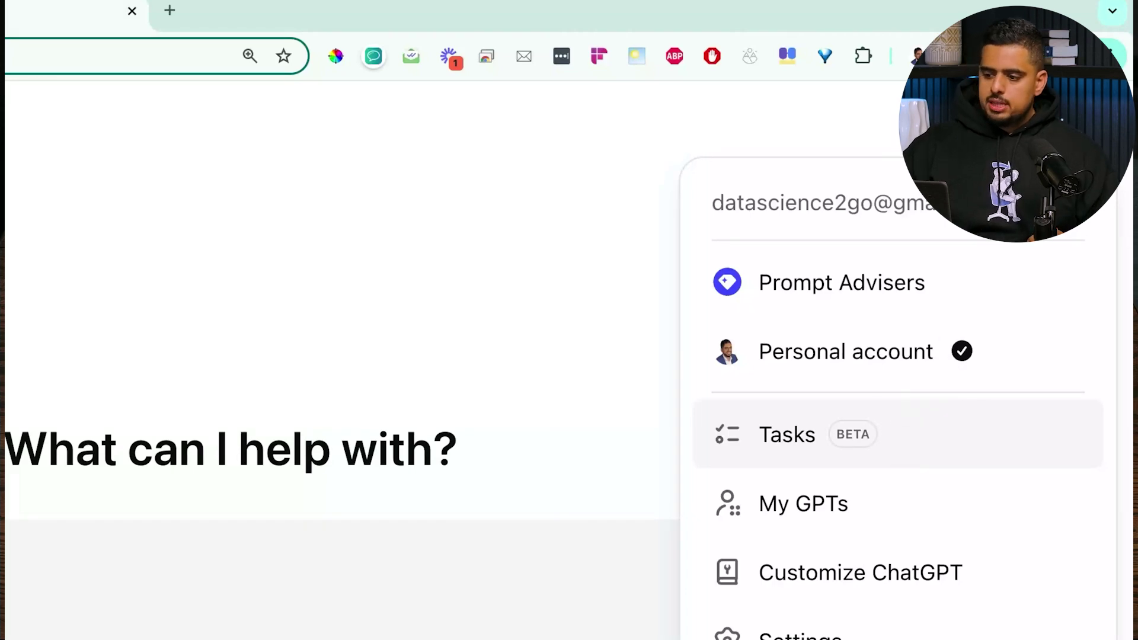
click(904, 449)
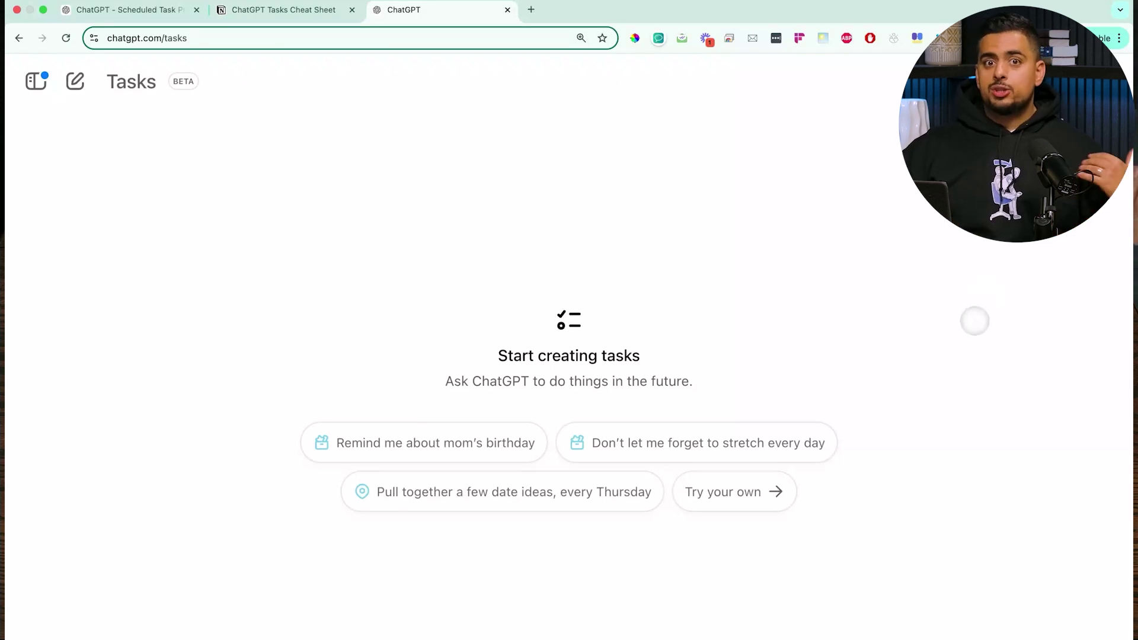
click(773, 483)
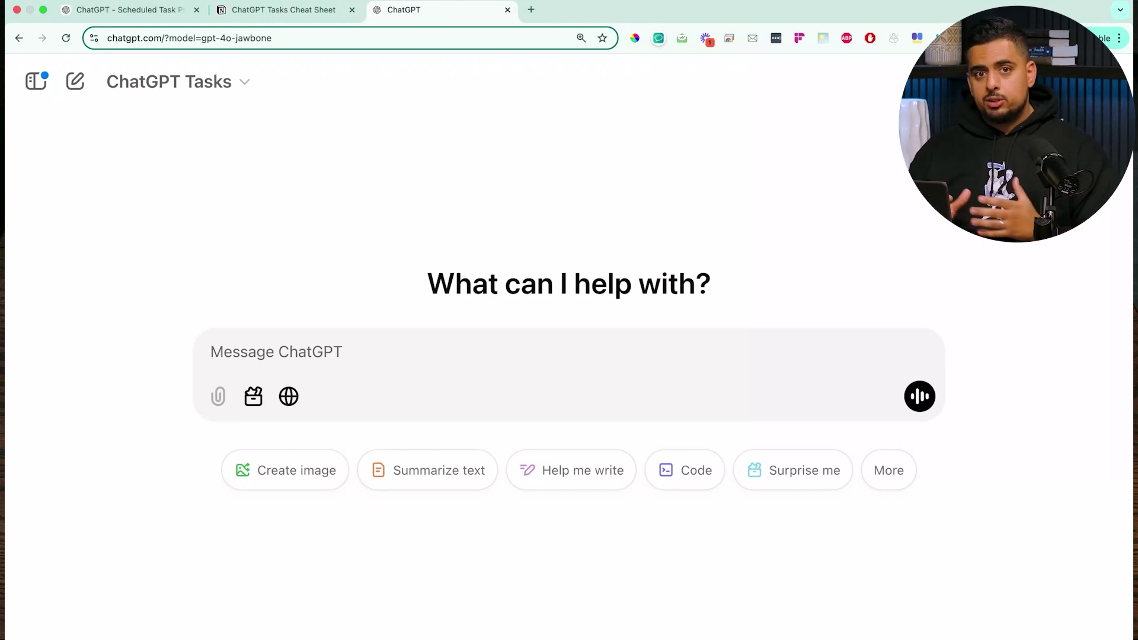
Draft a prompt for an every-Friday reminder to create a bulleted list of ways to be a better business owner in AI automation consulting and custom development
text(remind me every friday to cre)
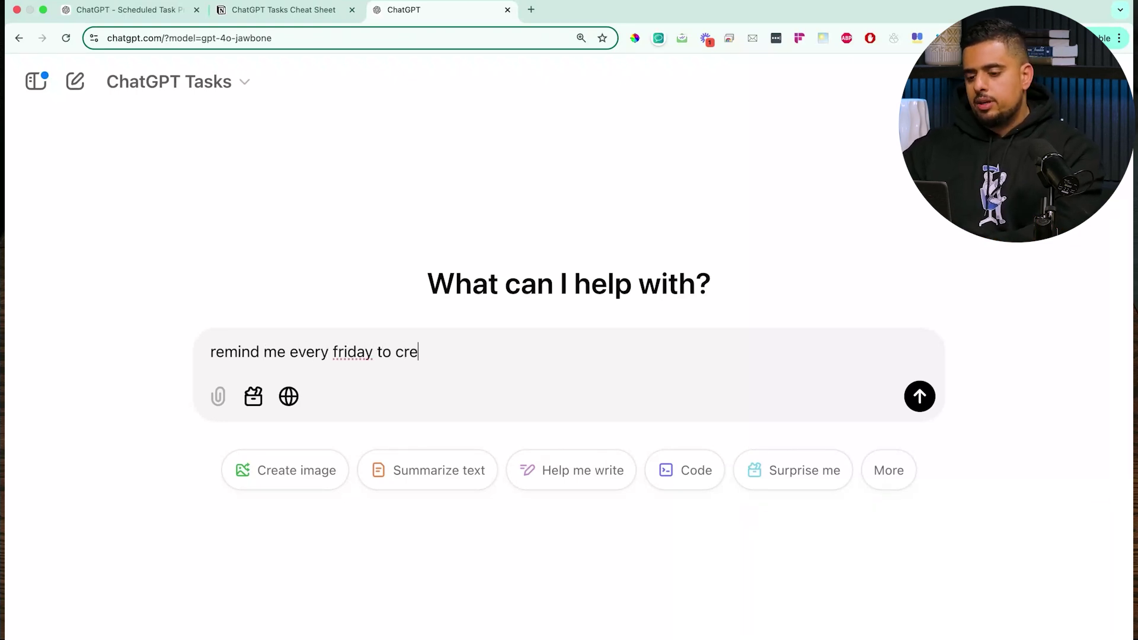
text(leted list of ways I can be a bette)
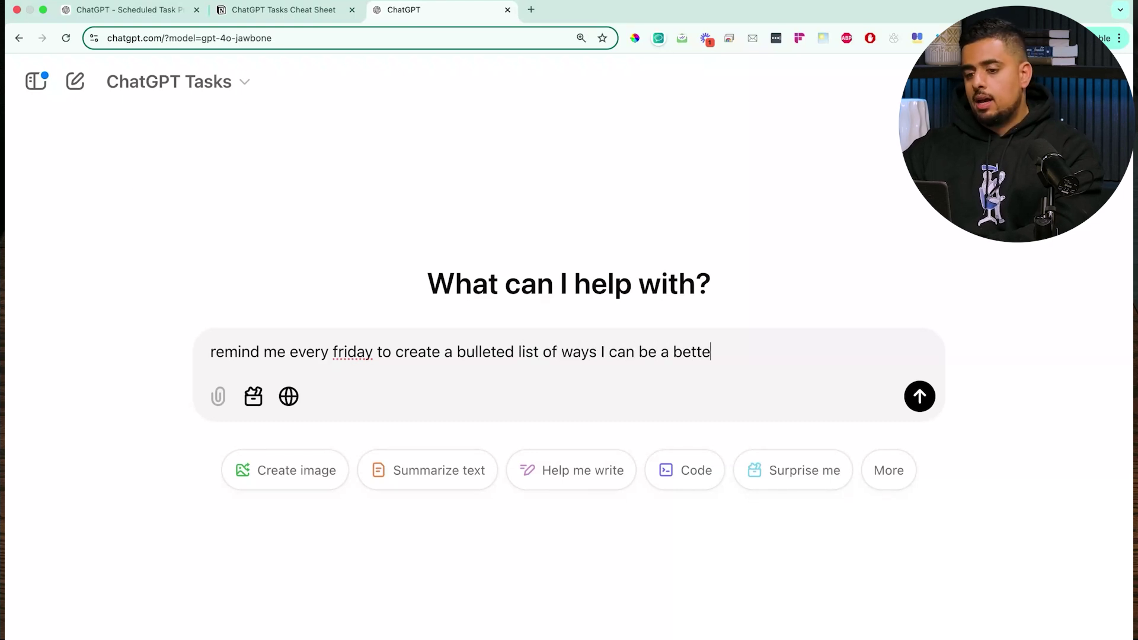
text(r business)
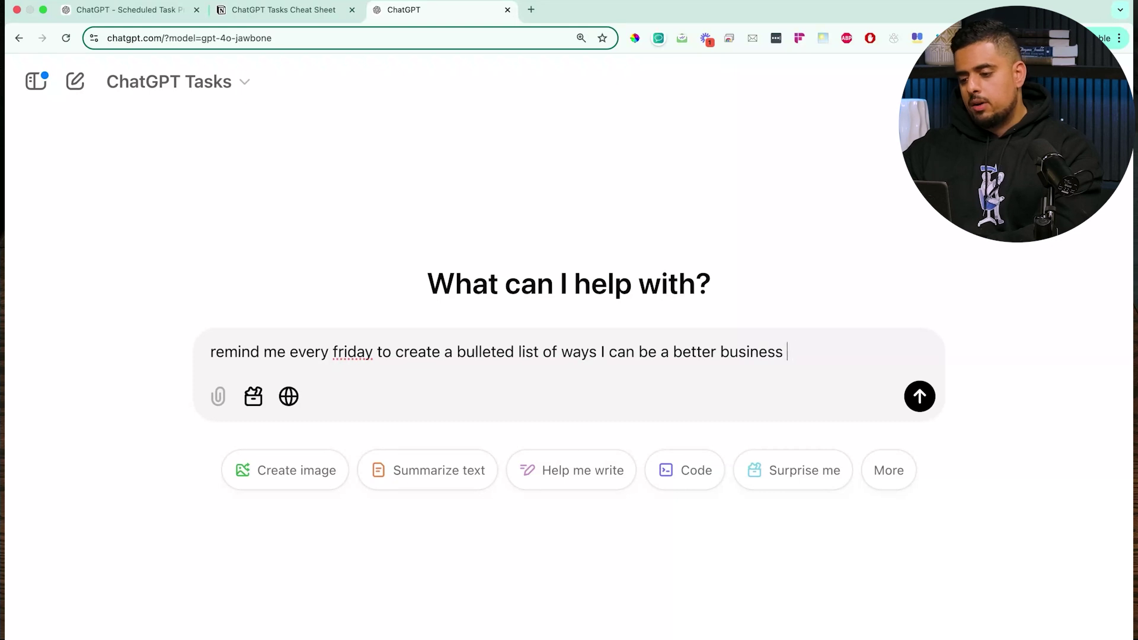
text( owner for my )
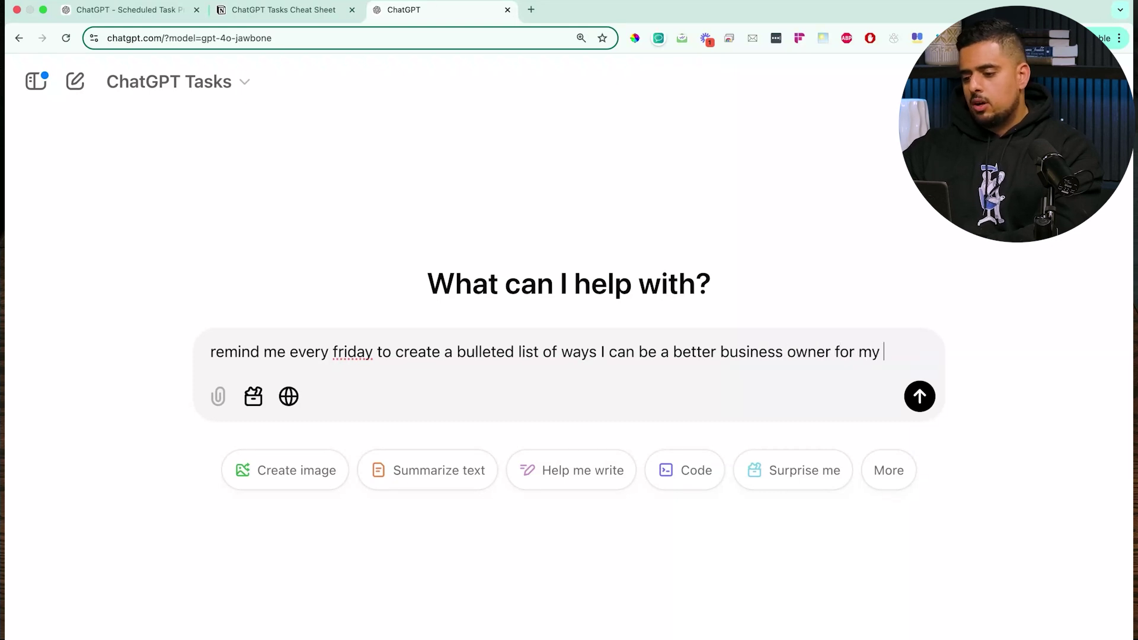
text(company that does AI automation)
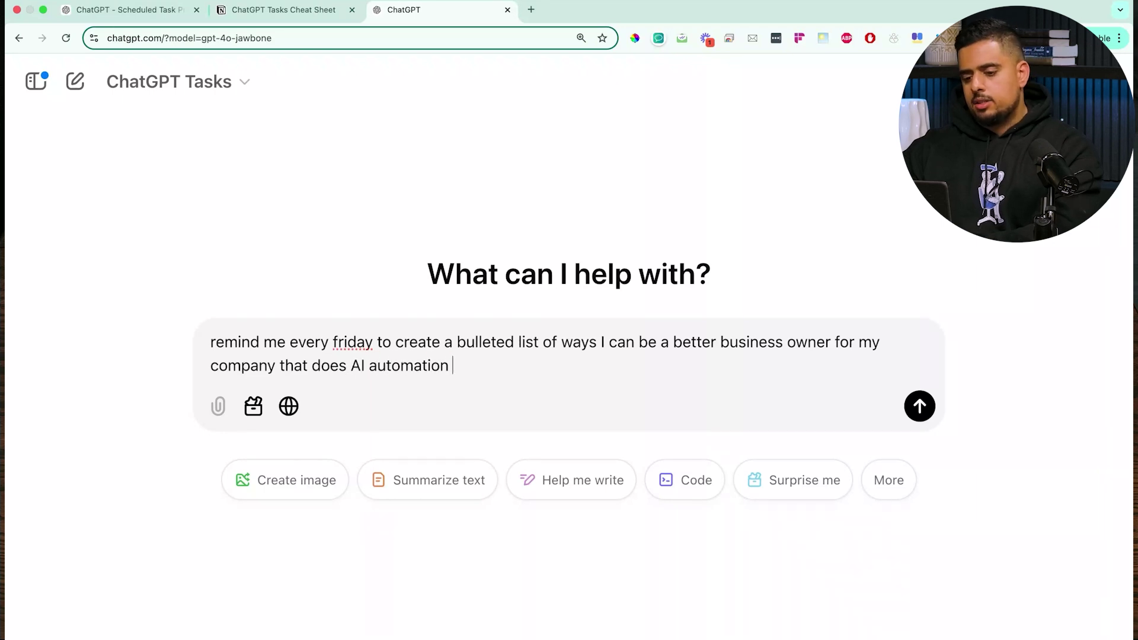
text( consulting and custom developme)
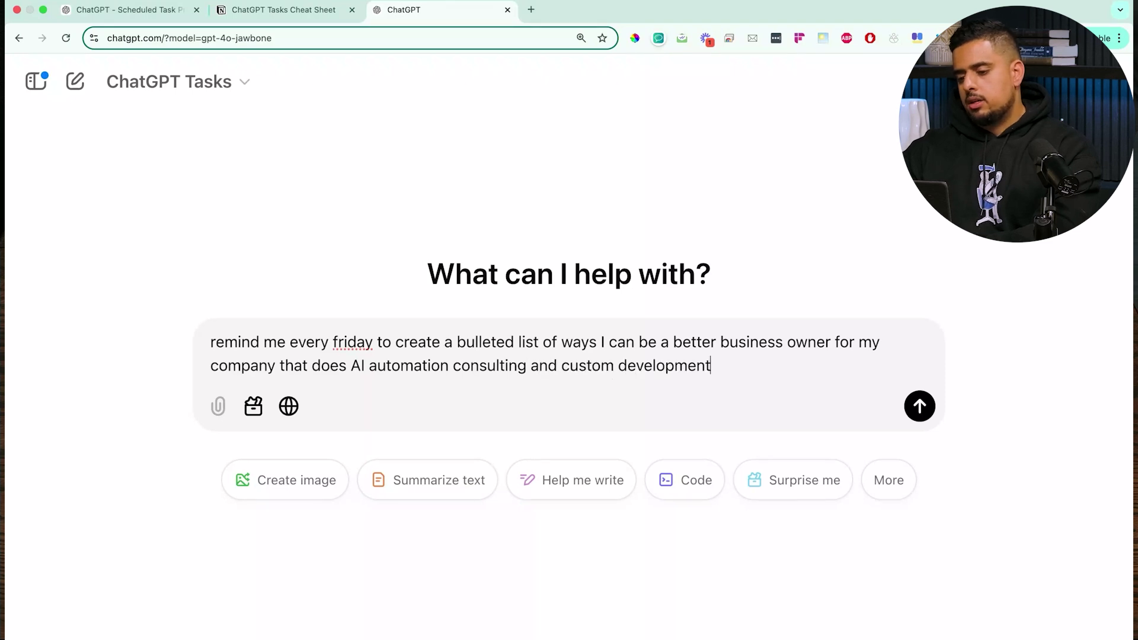
text(nt)
Add a separate paragraph, "remind me on friday at 12 pm est and this should only occur every friday", and send the prompt
key(shift+Return)
key(shift+Return)
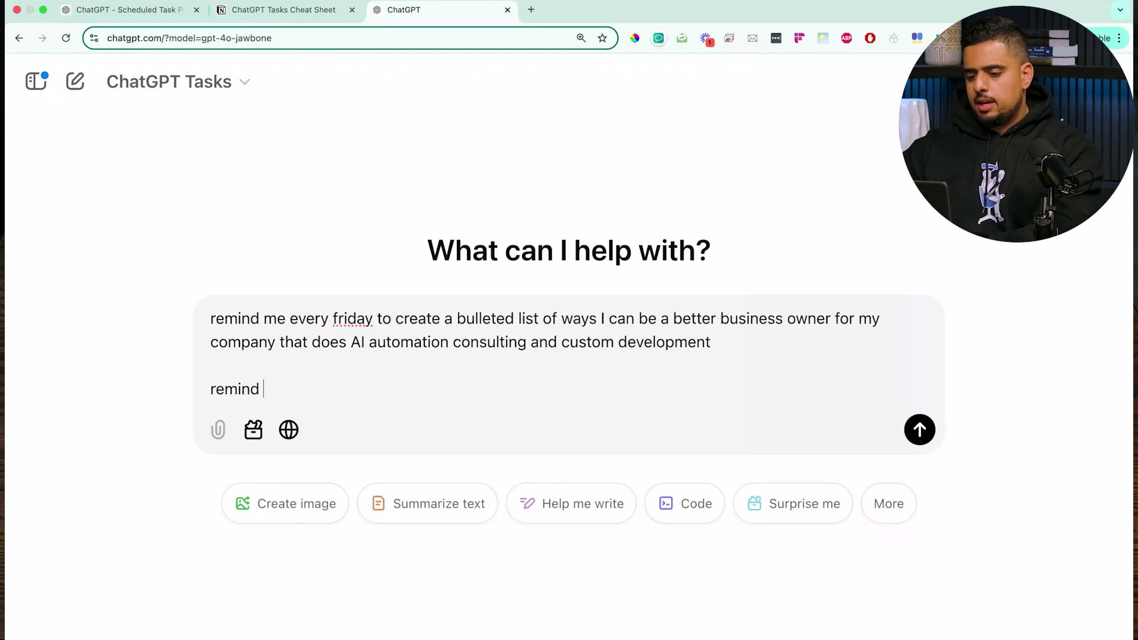
text(remind me on friday at 12 pm es)
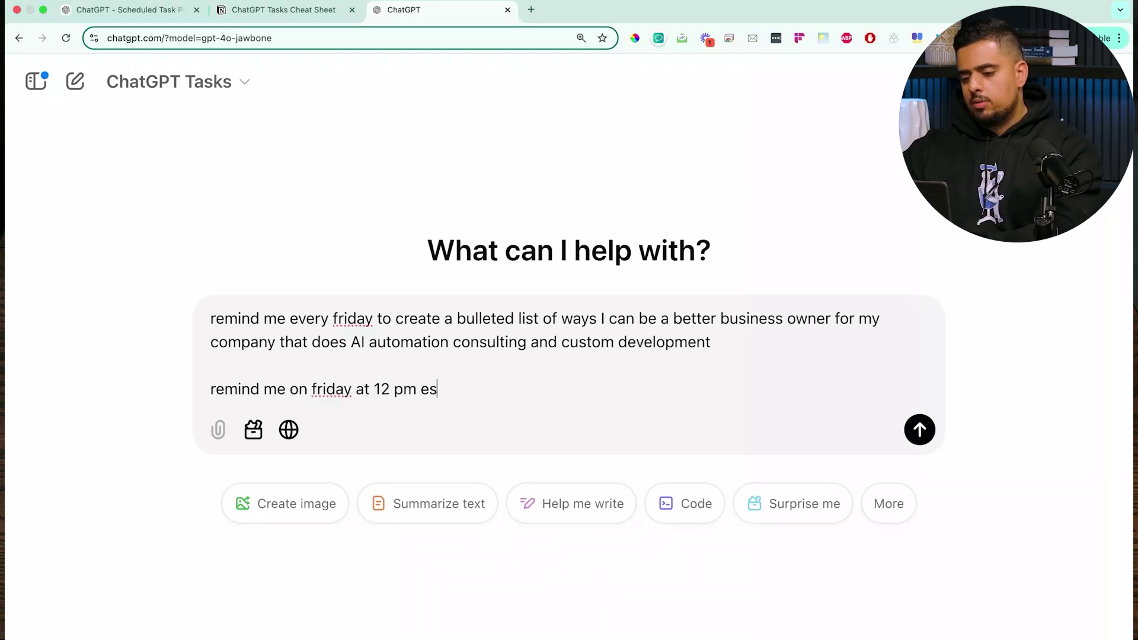
text(t and this should only occur every friday)
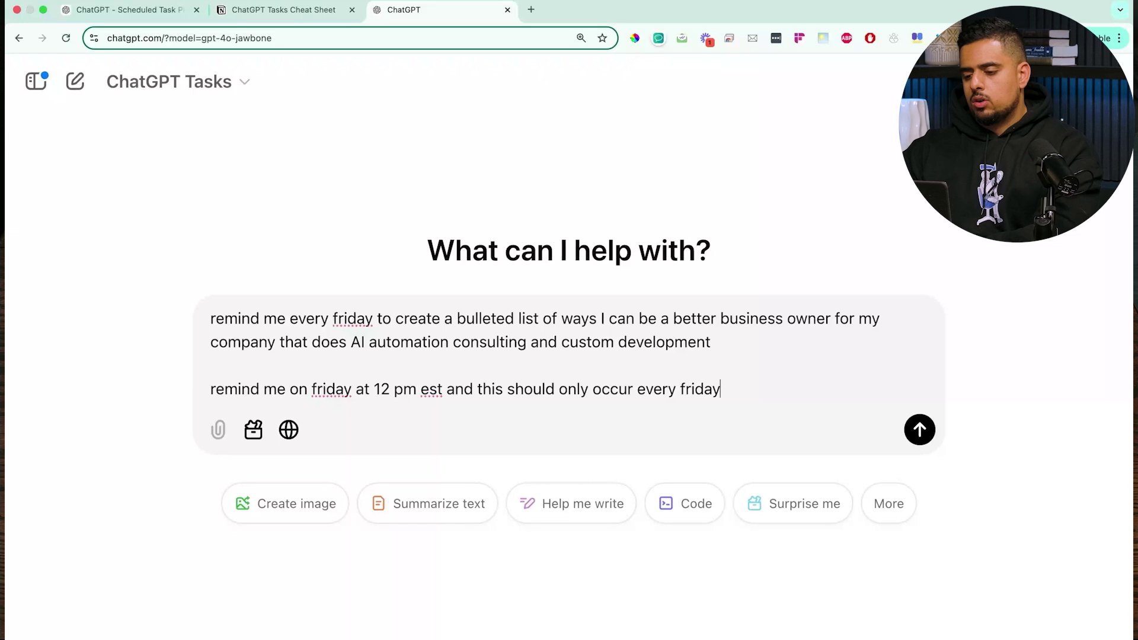
key(Return)
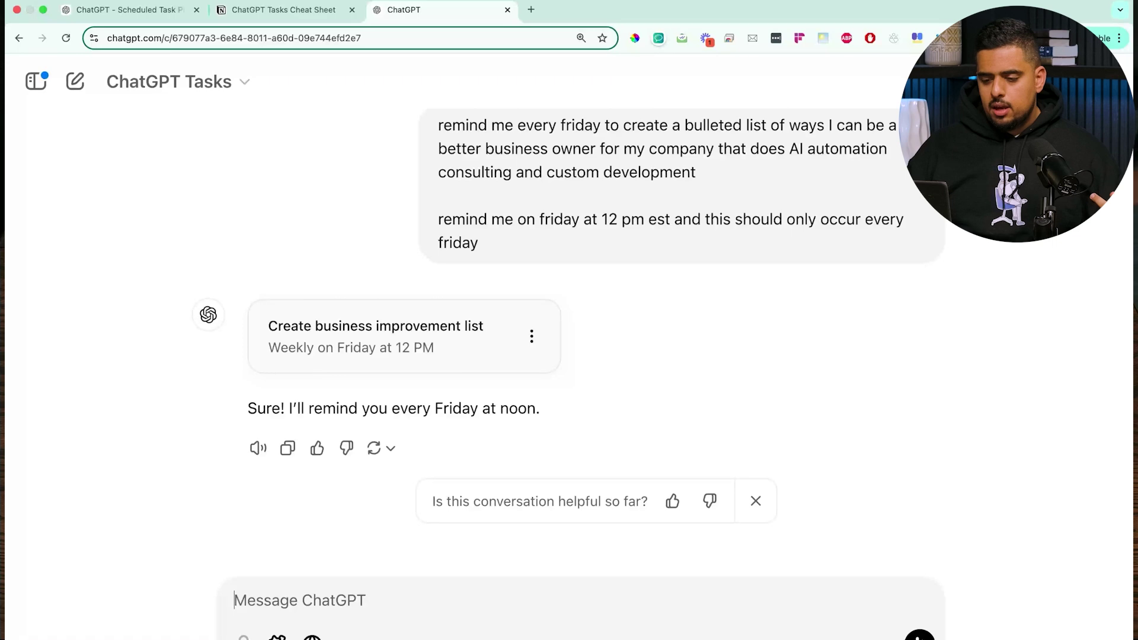
Review the name, instructions and schedule of the "Create business improvement list" task in its details, without changing them
scroll(526, 282, up, 1)
drag(508, 271, 436, 151)
click(493, 204)
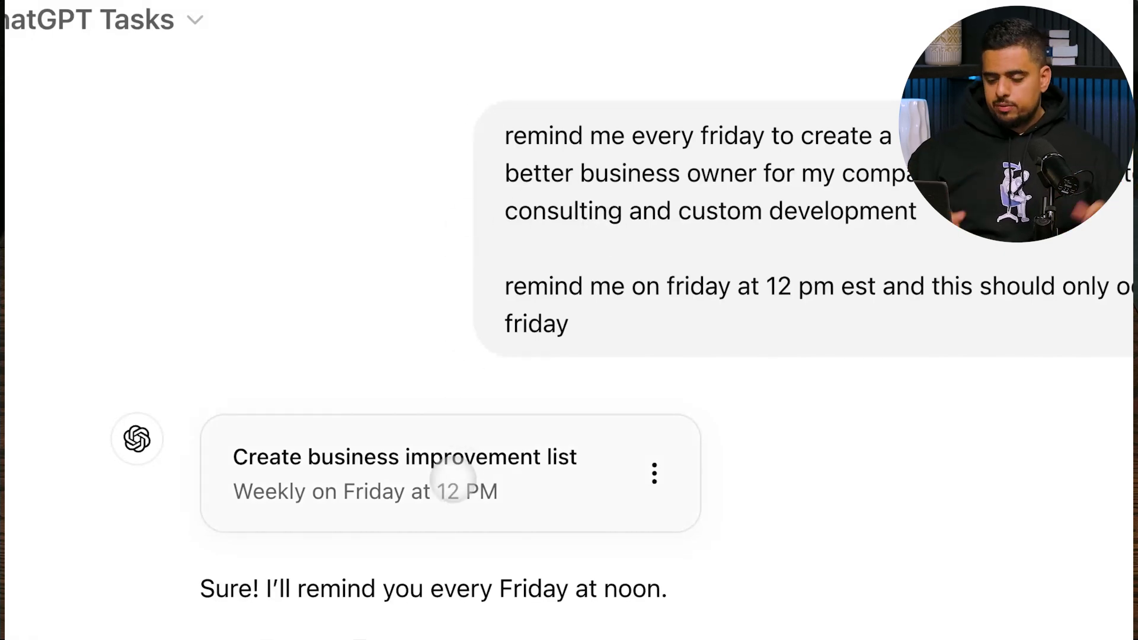
click(452, 479)
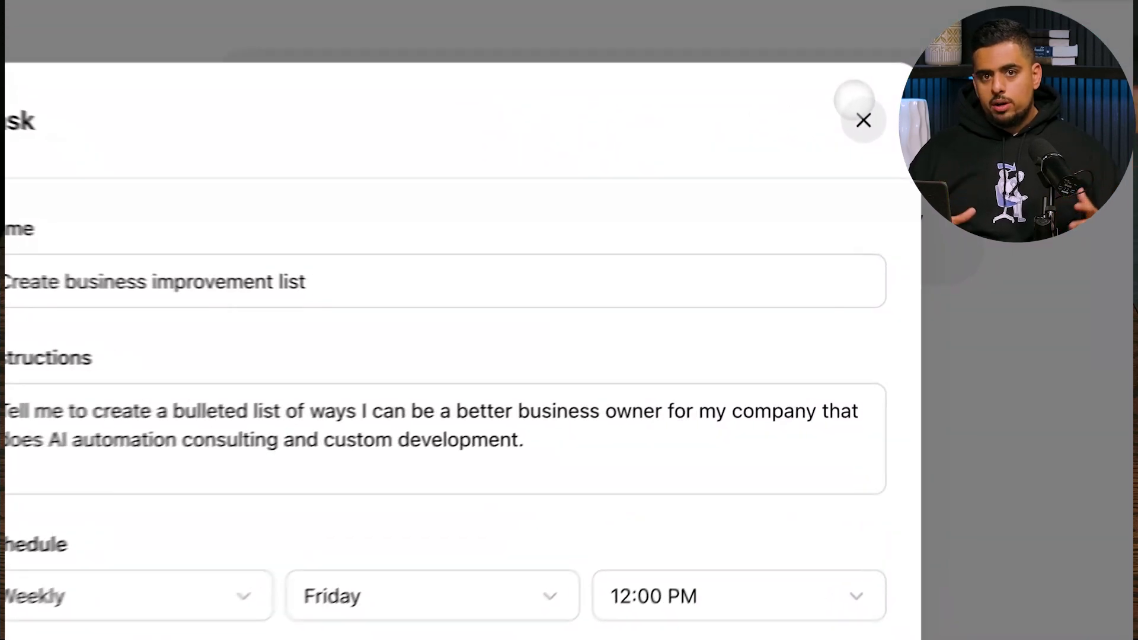
click(863, 180)
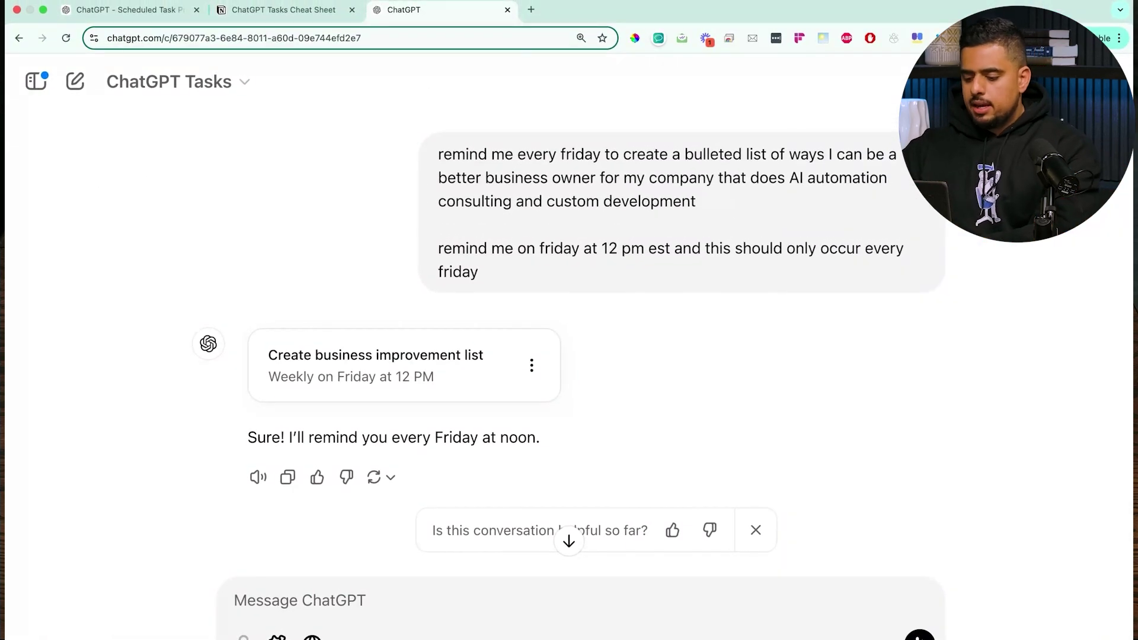
Send the follow-up "can we actually schedule it to run a minute from now" and check the schedule in the task's details
text(can we actually schedule it to run a minute from n)
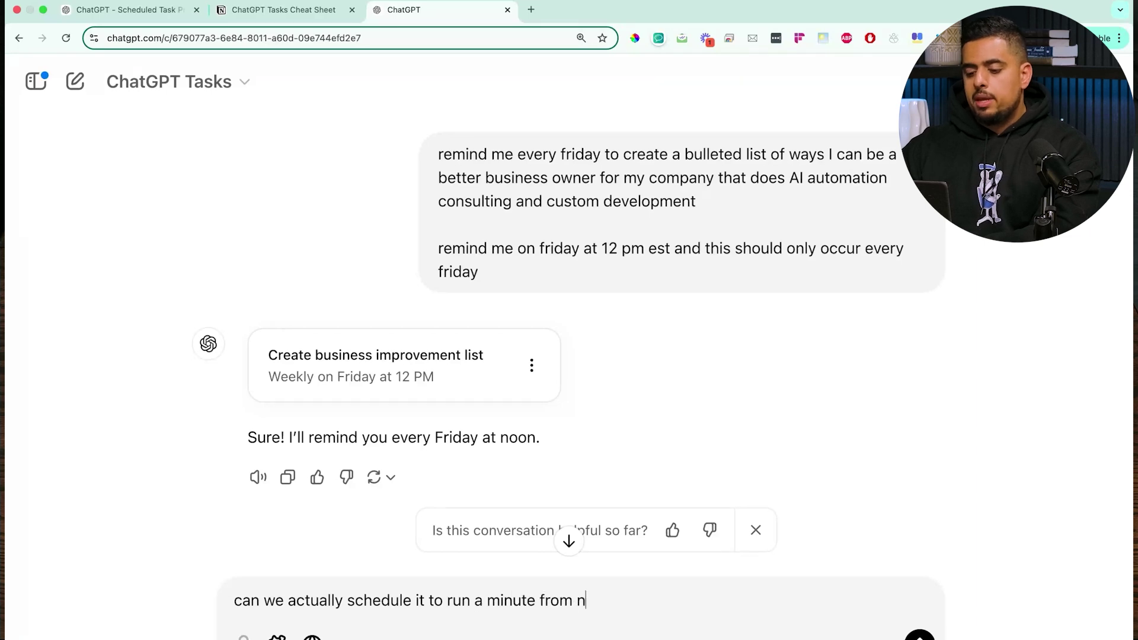
key(Return)
right_click(485, 413)
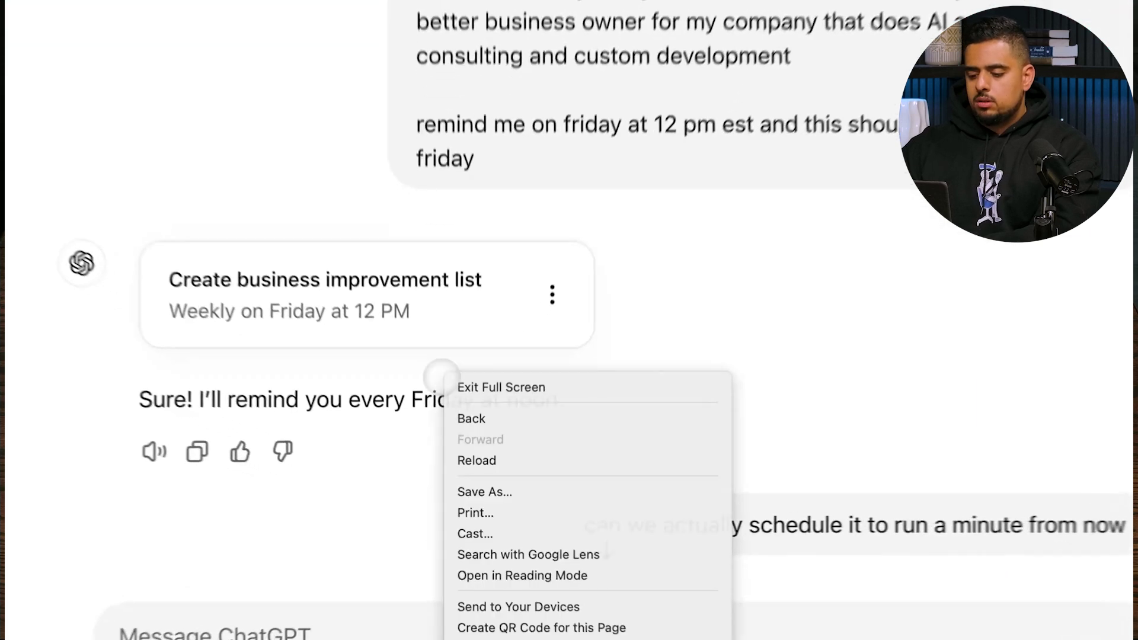
key(Escape)
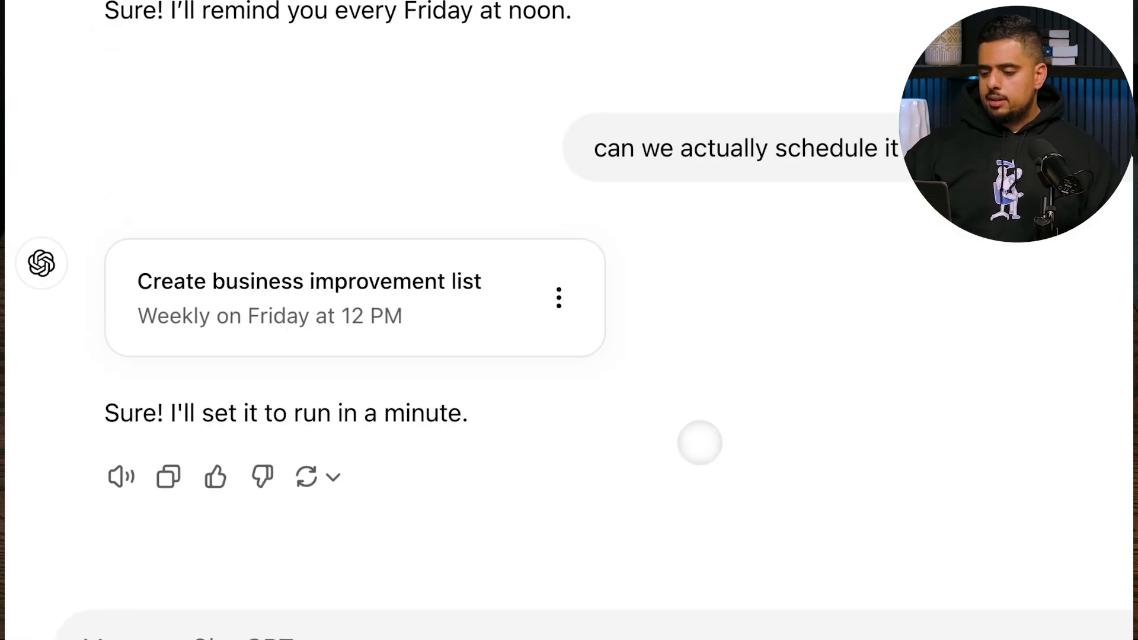
click(525, 302)
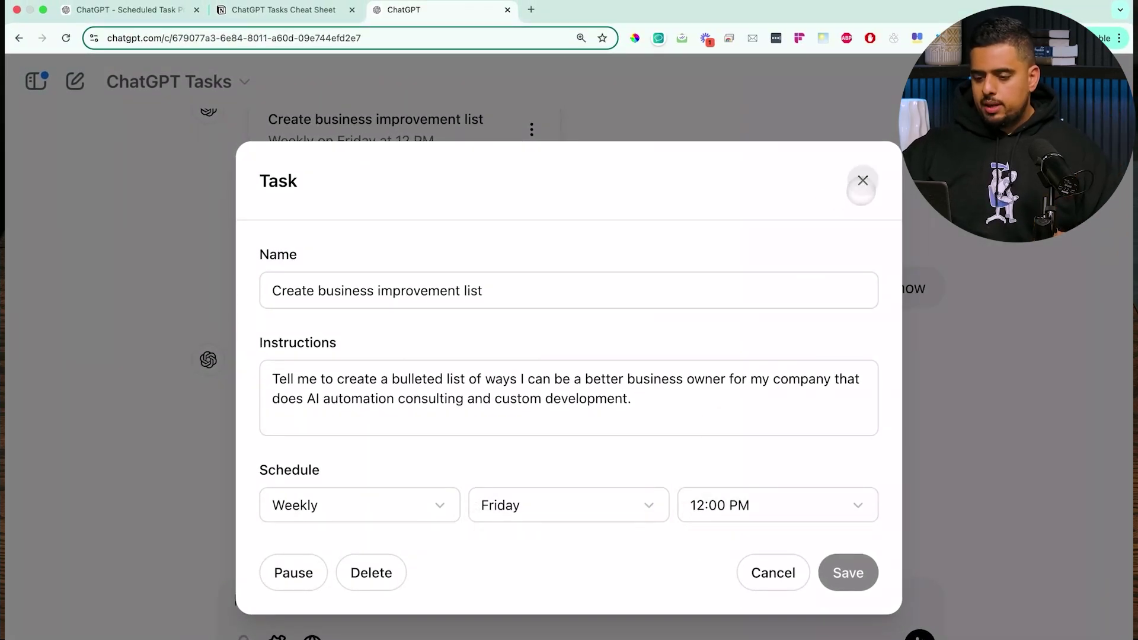
click(862, 181)
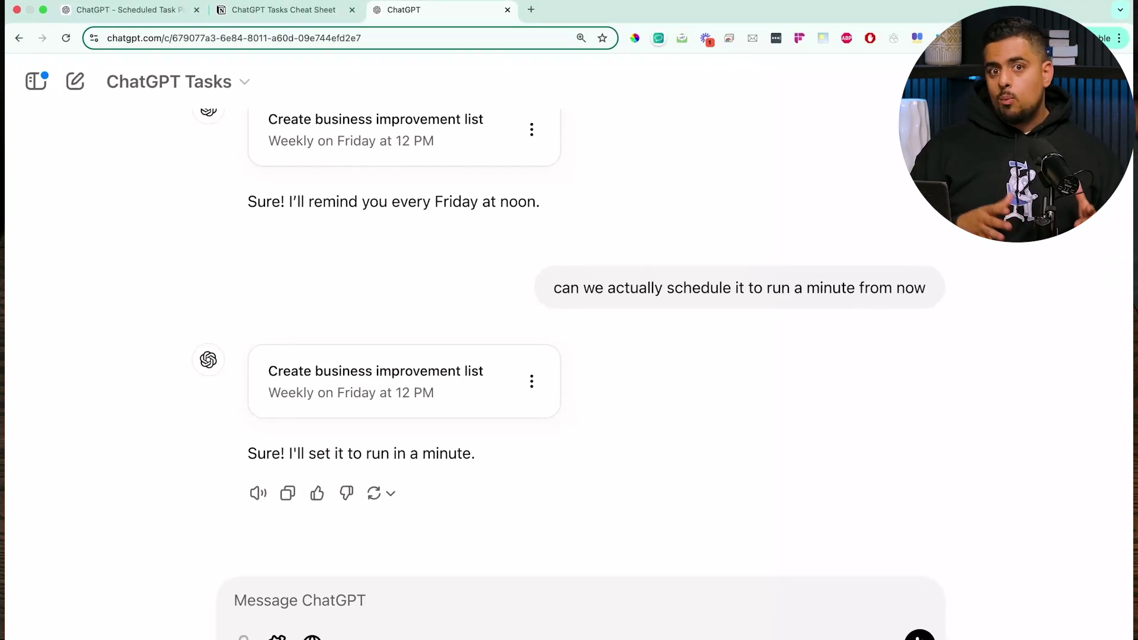
Copy the follow-up request into the prompt of a new chat that uses GPT-4o with scheduled tasks
drag(926, 288, 540, 287)
key(super+c)
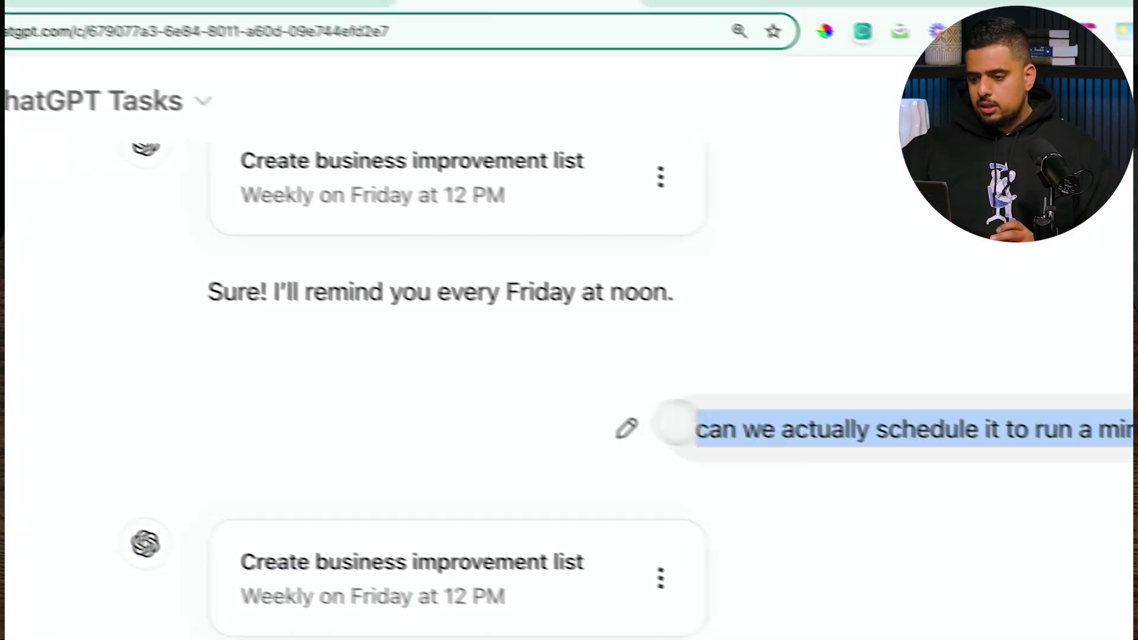
click(178, 99)
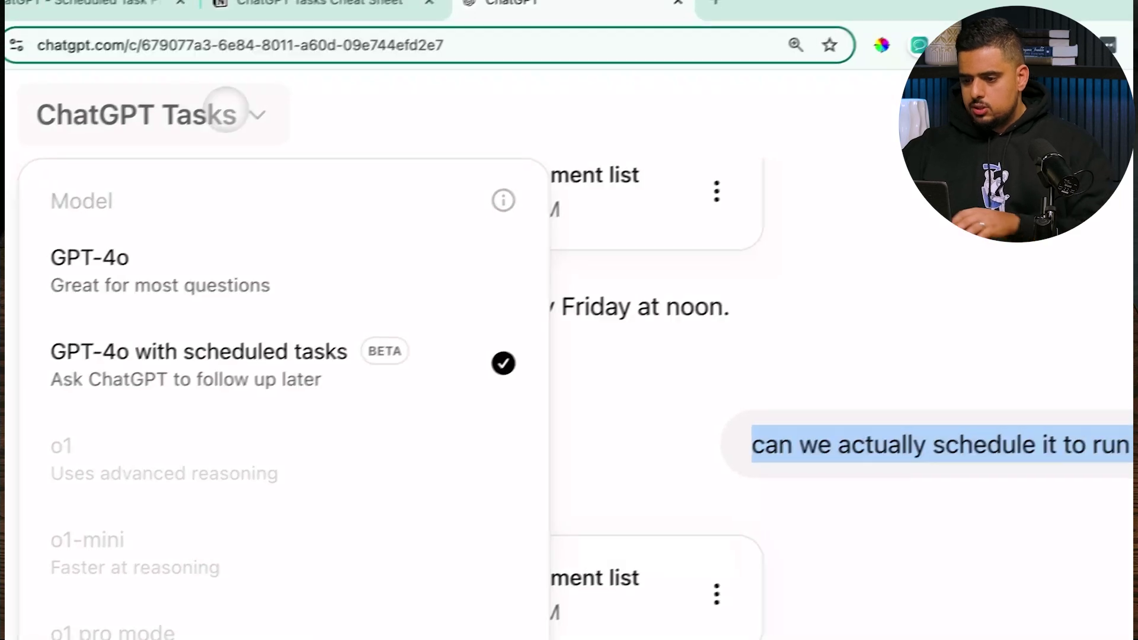
click(95, 77)
click(196, 83)
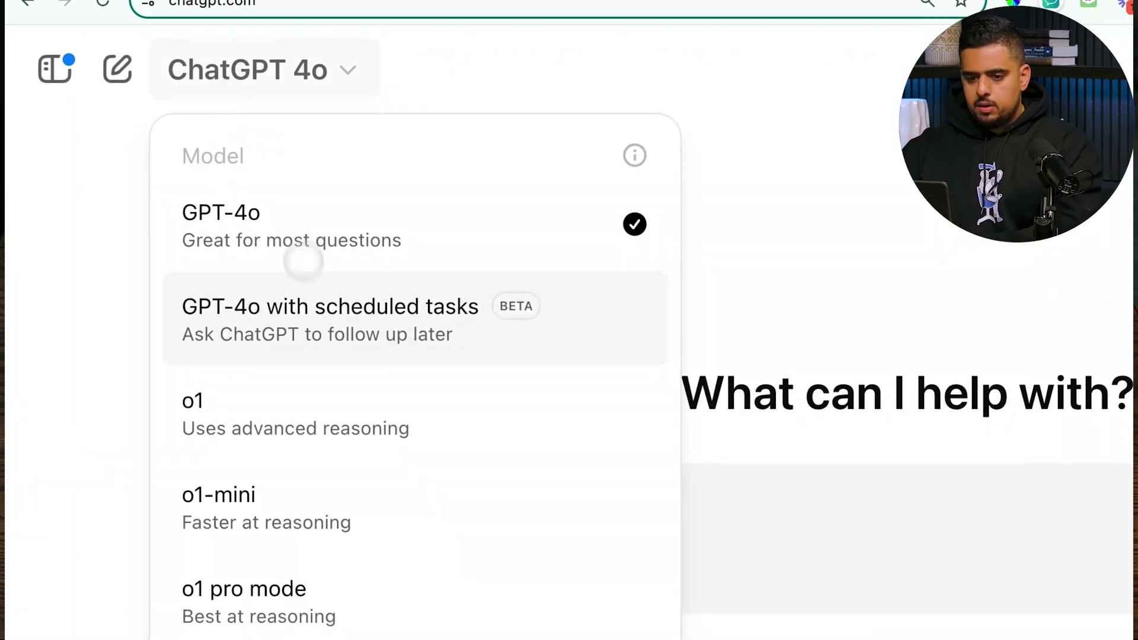
click(308, 326)
click(483, 500)
key(super+v)
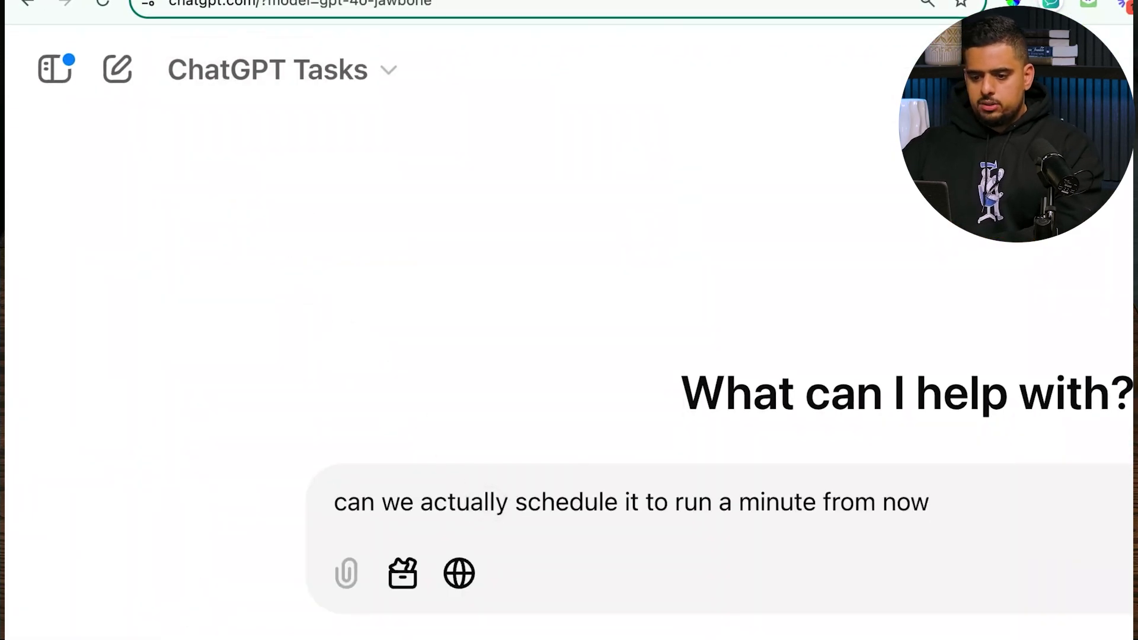
Replace the pasted prompt with "can we schedule a minute from now, a motivational poem on how I can be a better business owner" and send it
key(super+a)
text(can we s)
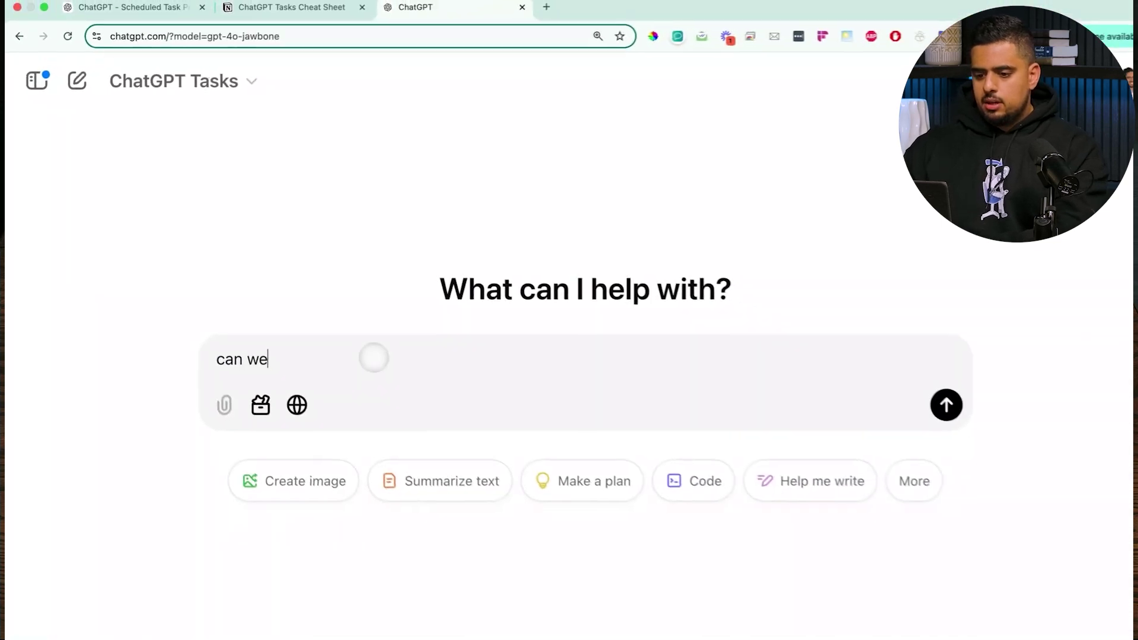
text(chedule a minute from now, a motivation)
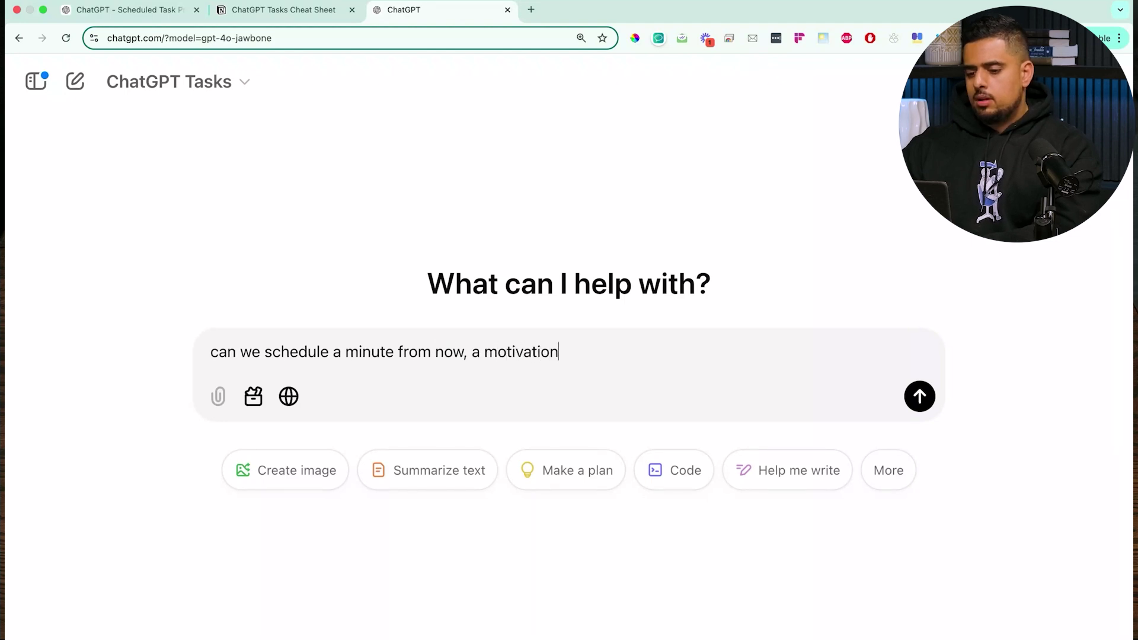
text(how)
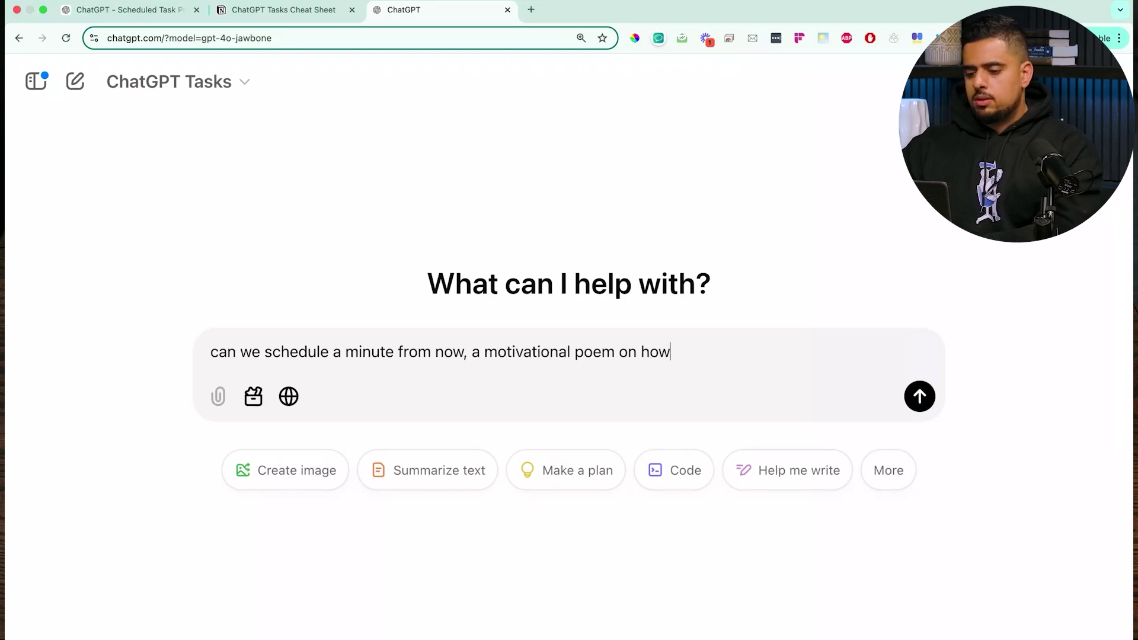
text( I can be a bet)
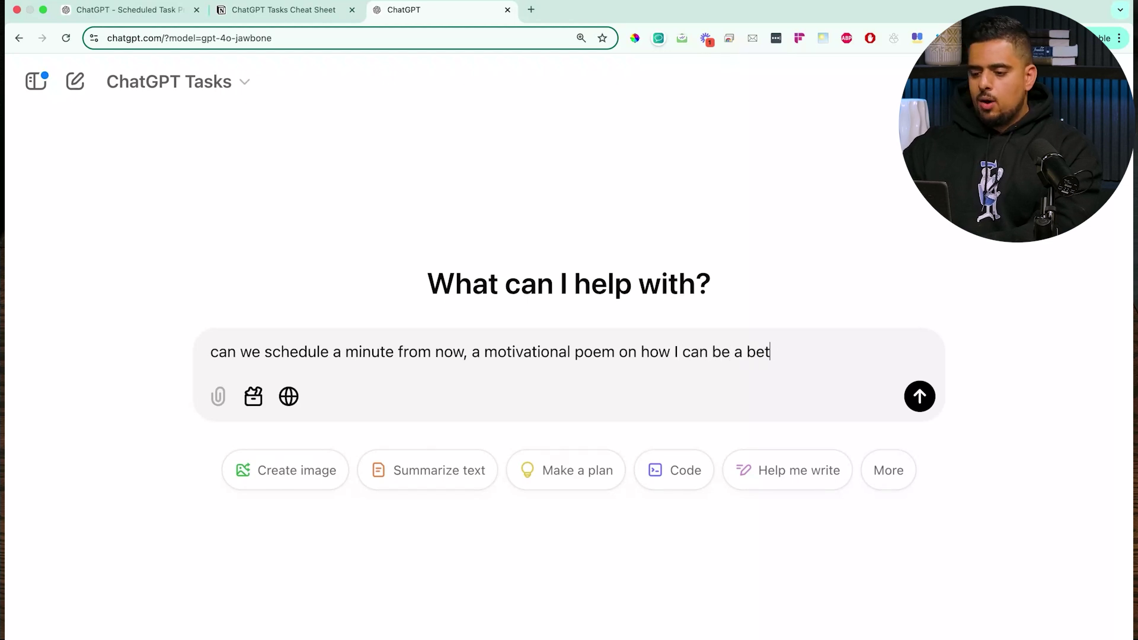
text(ter business owner)
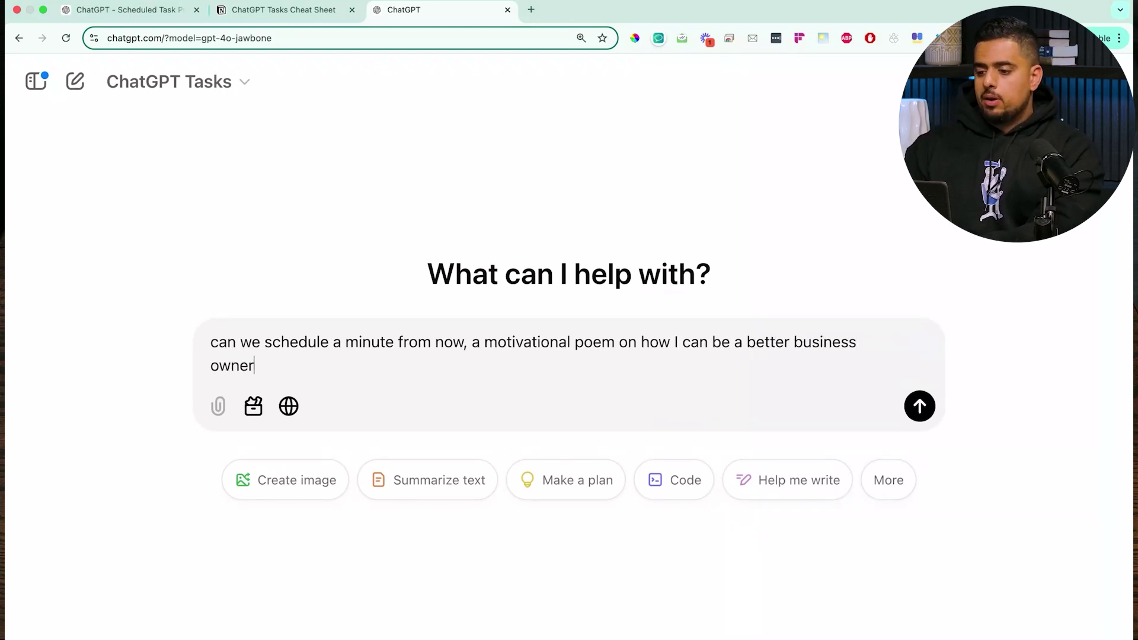
key(Return)
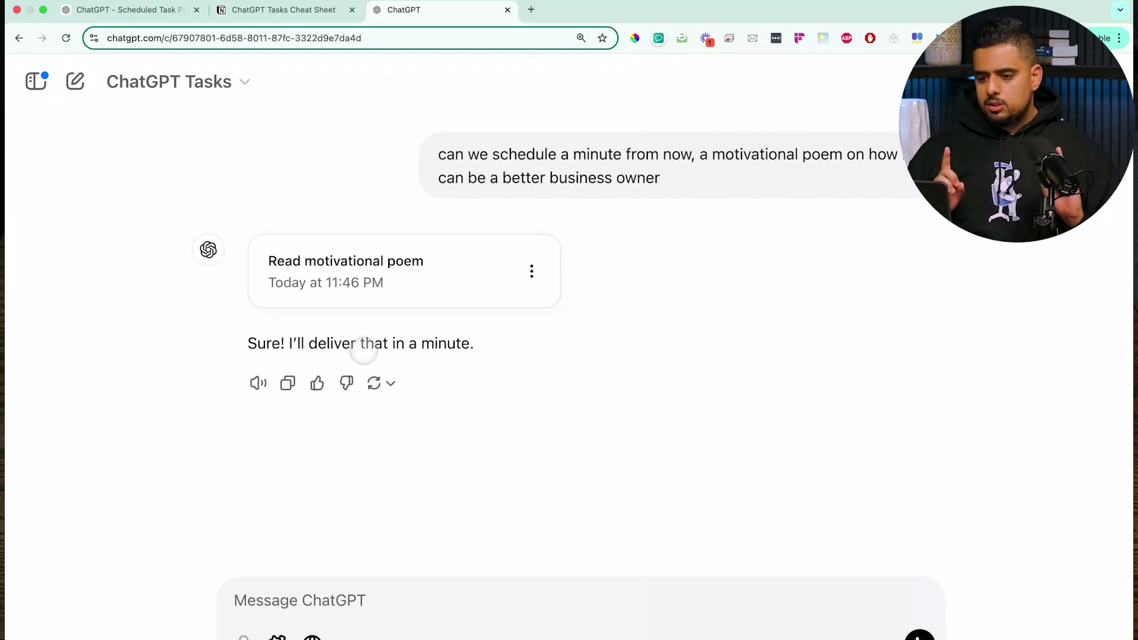
Review the "Read motivational poem" task's details and open its "Boost your business mindset" task update email in Gmail
click(492, 260)
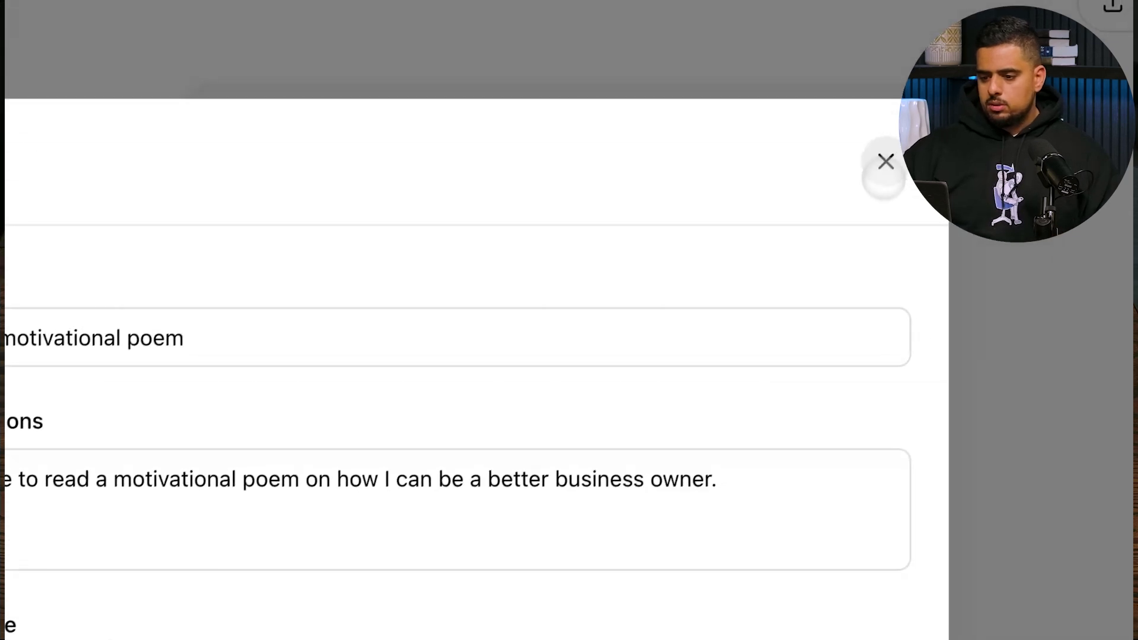
click(885, 162)
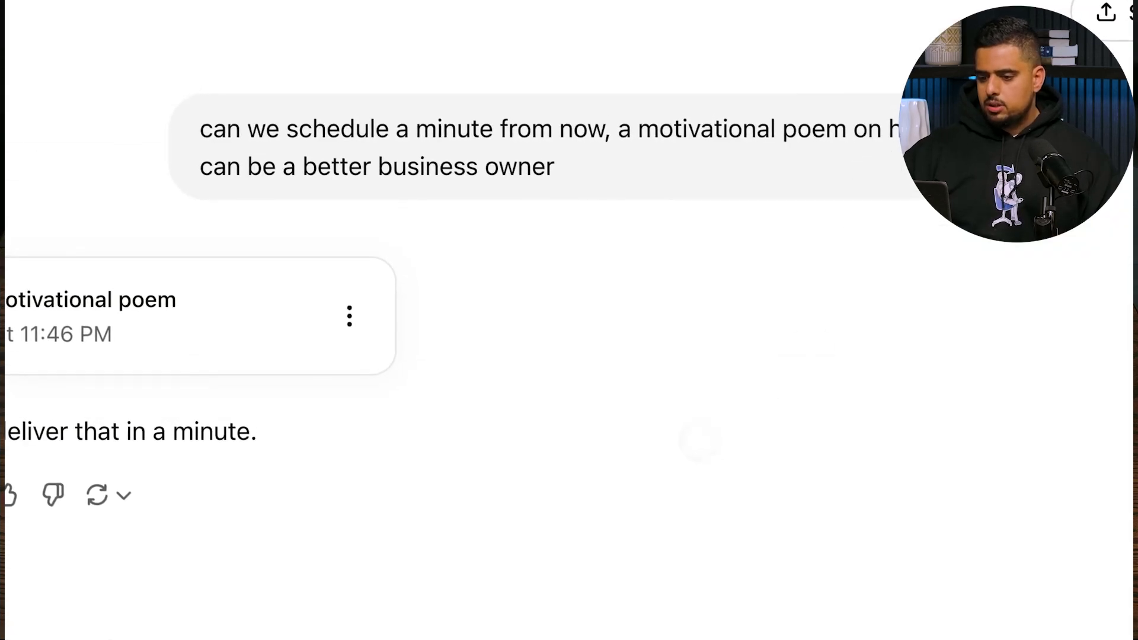
click(102, 54)
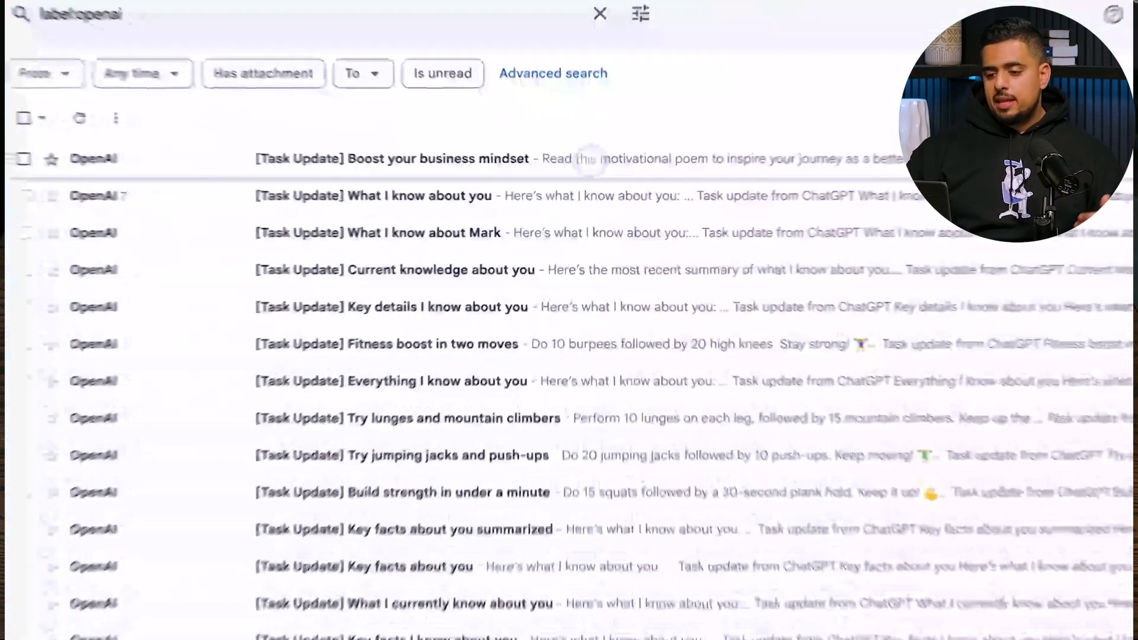
click(584, 173)
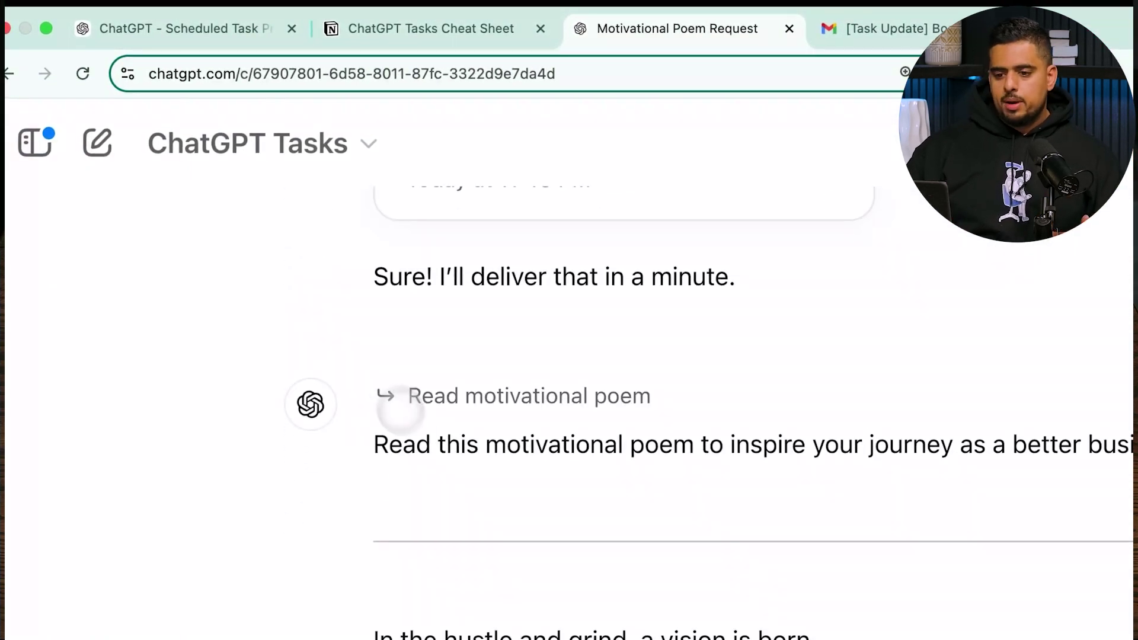
Read the delivered motivational poem to its end and start a new chat
scroll(384, 379, down, 5)
scroll(384, 379, down, 2)
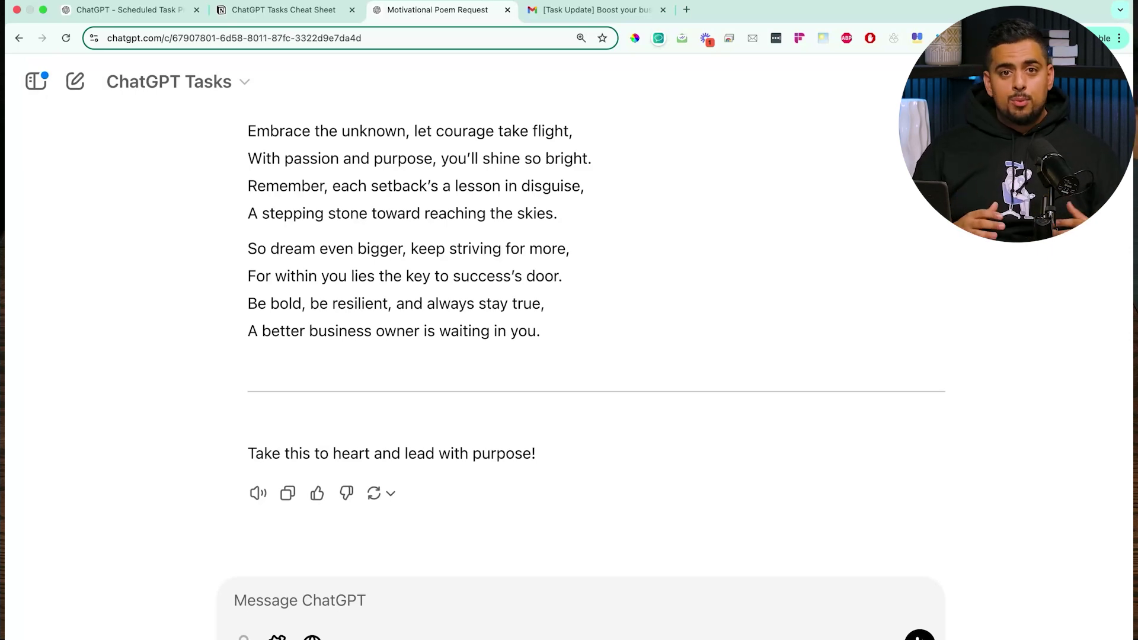
click(74, 81)
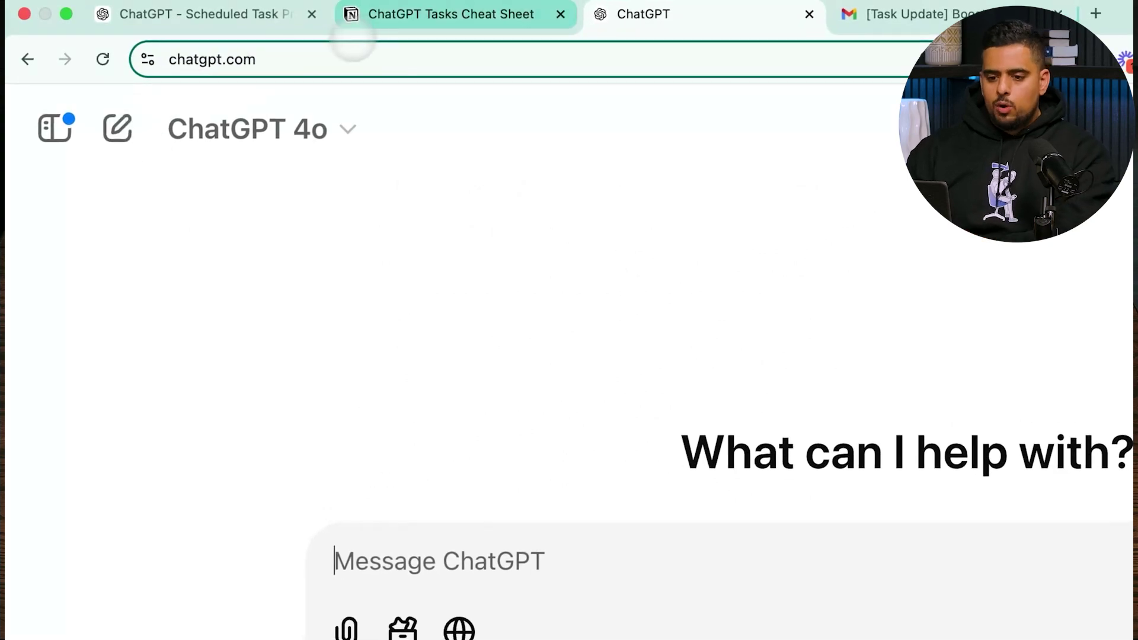
Switch to the Notion page "ChatGPT Tasks Cheat Sheet" and look through its numbered task prompts and cadences
click(386, 18)
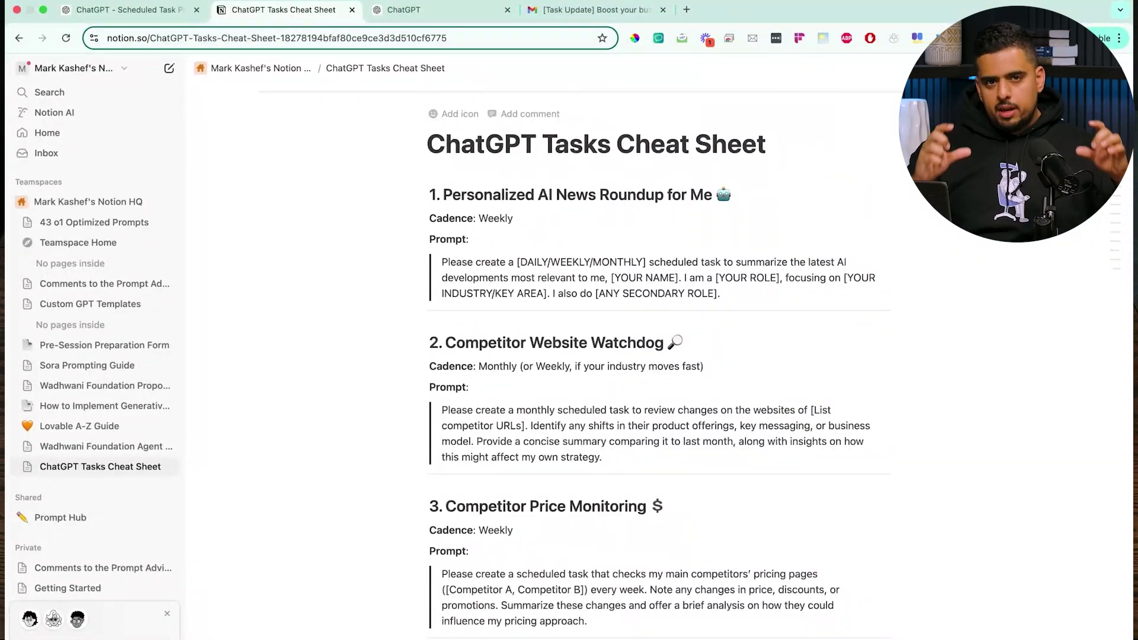
scroll(741, 464, up, 5)
scroll(742, 468, down, 4)
scroll(742, 464, down, 10)
scroll(728, 444, up, 12)
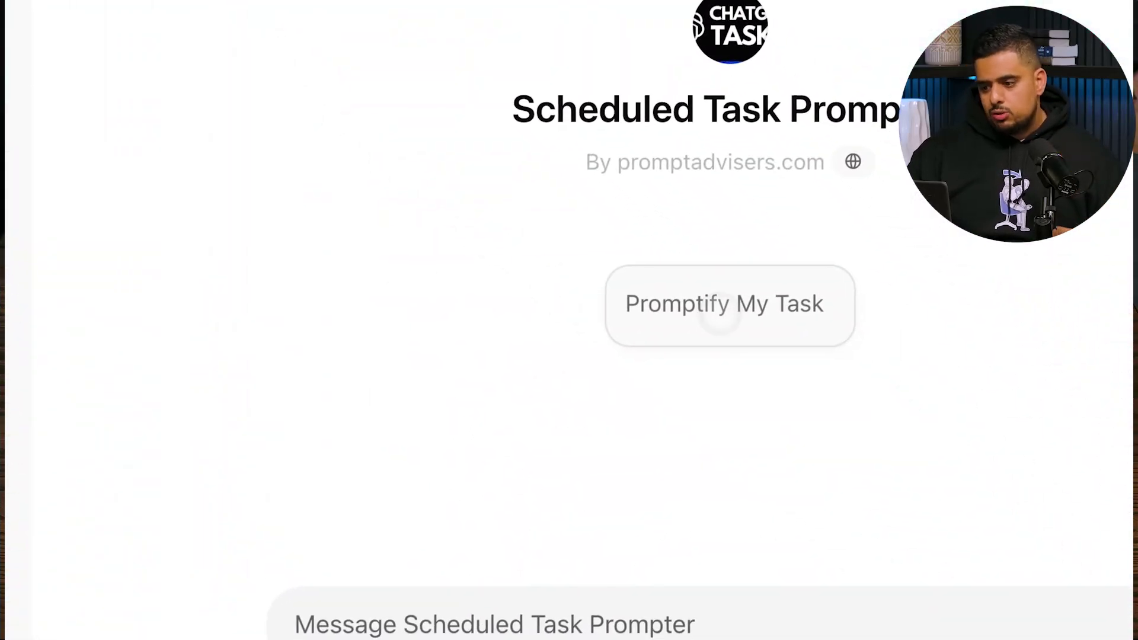
Write "I WANT A REMINDER ON HOW TO EVALUATE MY EMPLOYEES BY CREATING A NEW ENGAGEMENT SURVEY EVERY TWO WEEKS" in Scheduled Task Prompter and copy it
text(I WANT A REMINDER)
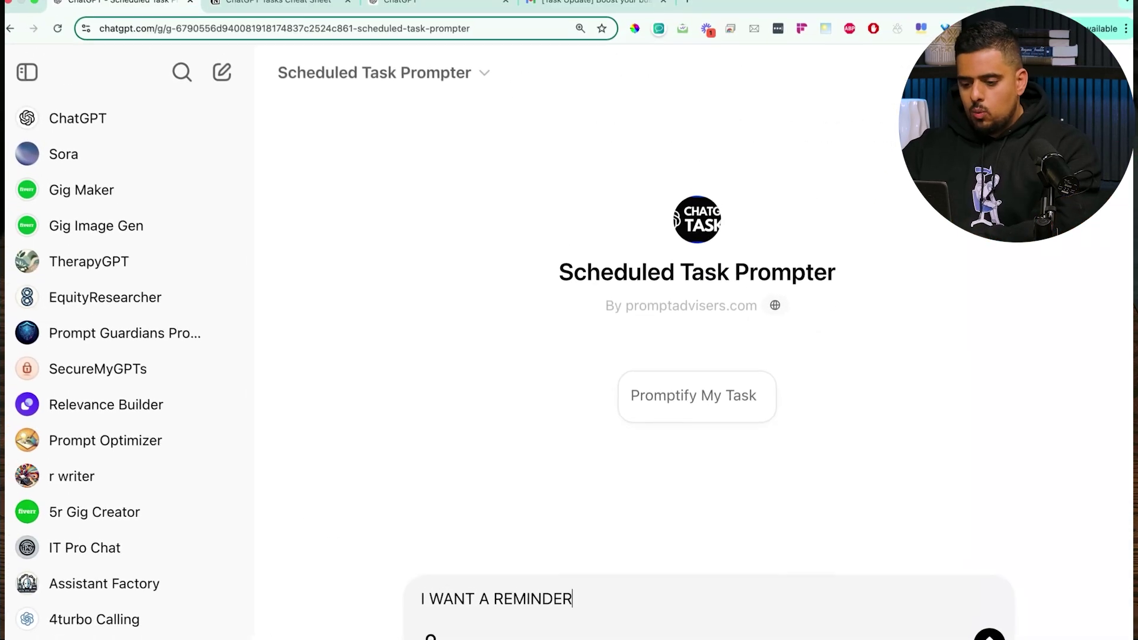
text( N)
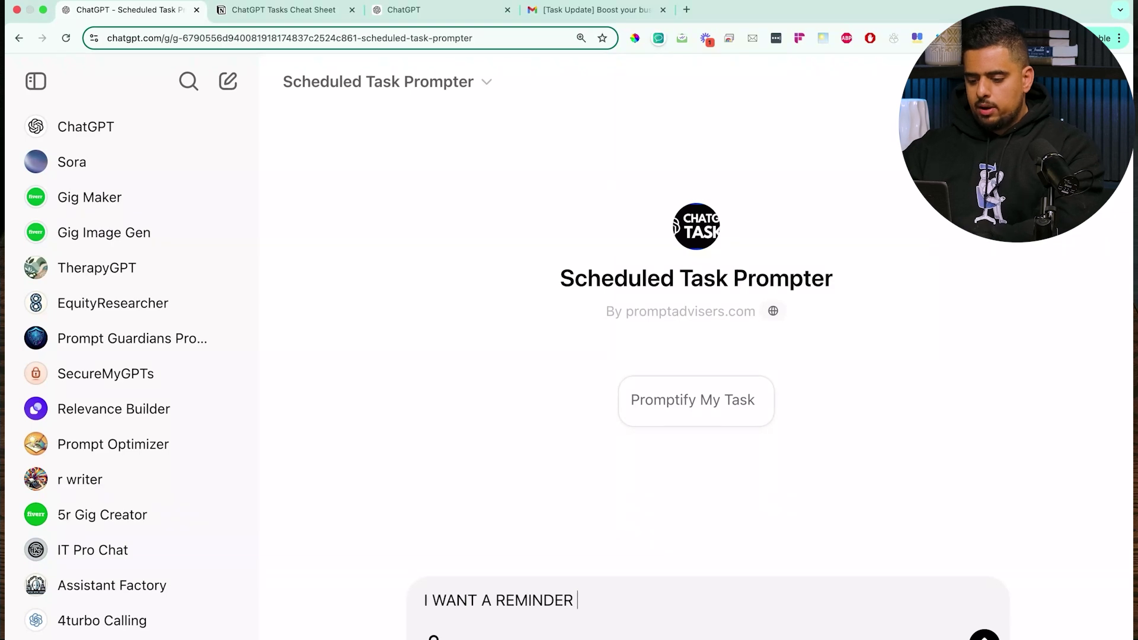
text(ON HOW TO EVALUATE MY )
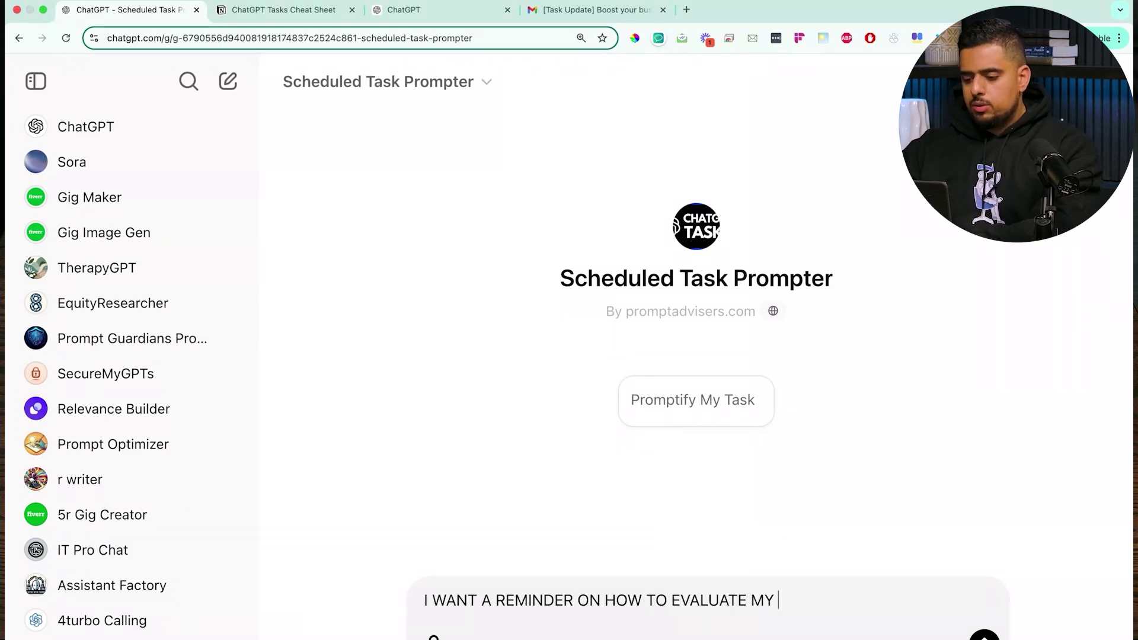
text(EMPLOYEES BY CREATING A NEW )
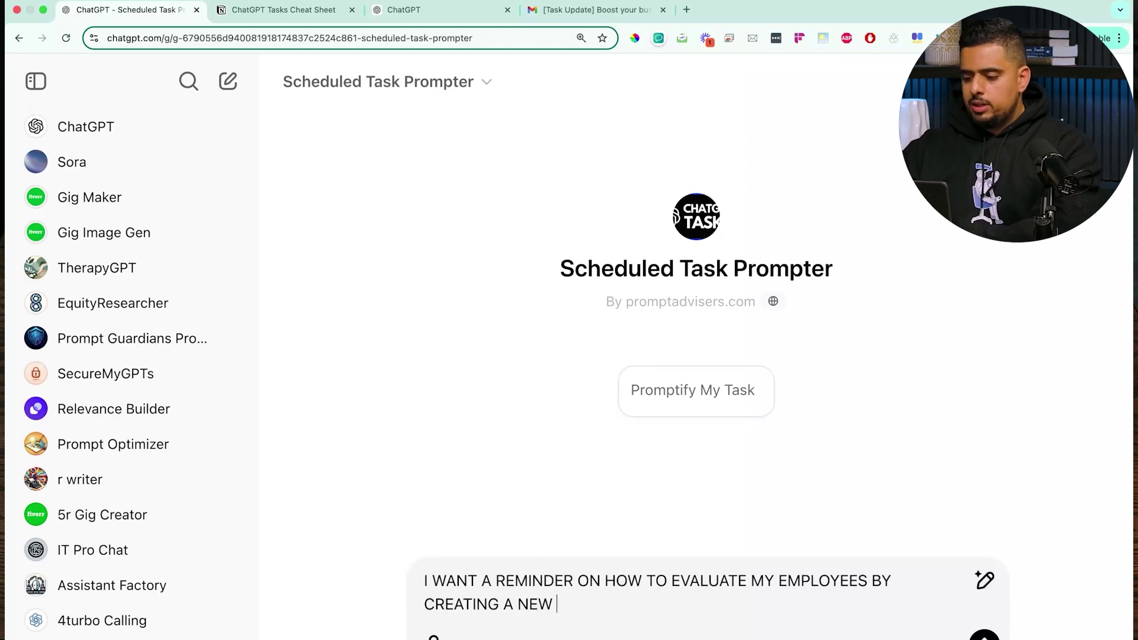
text(ENGAGEMENT SURVEY EVERY )
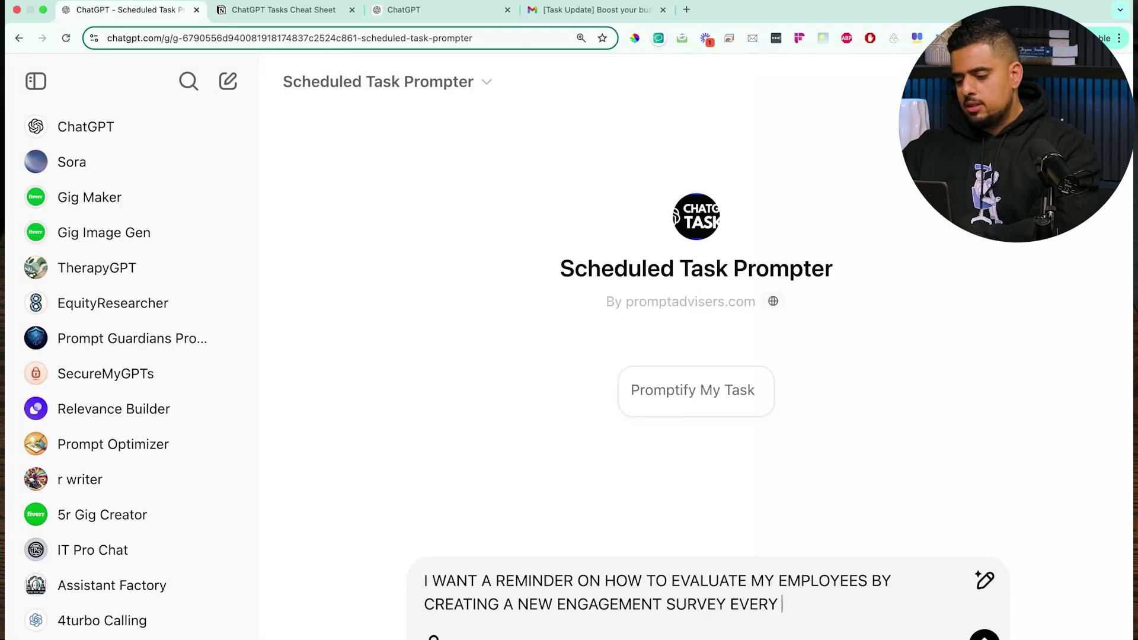
text(TWO WEEKS)
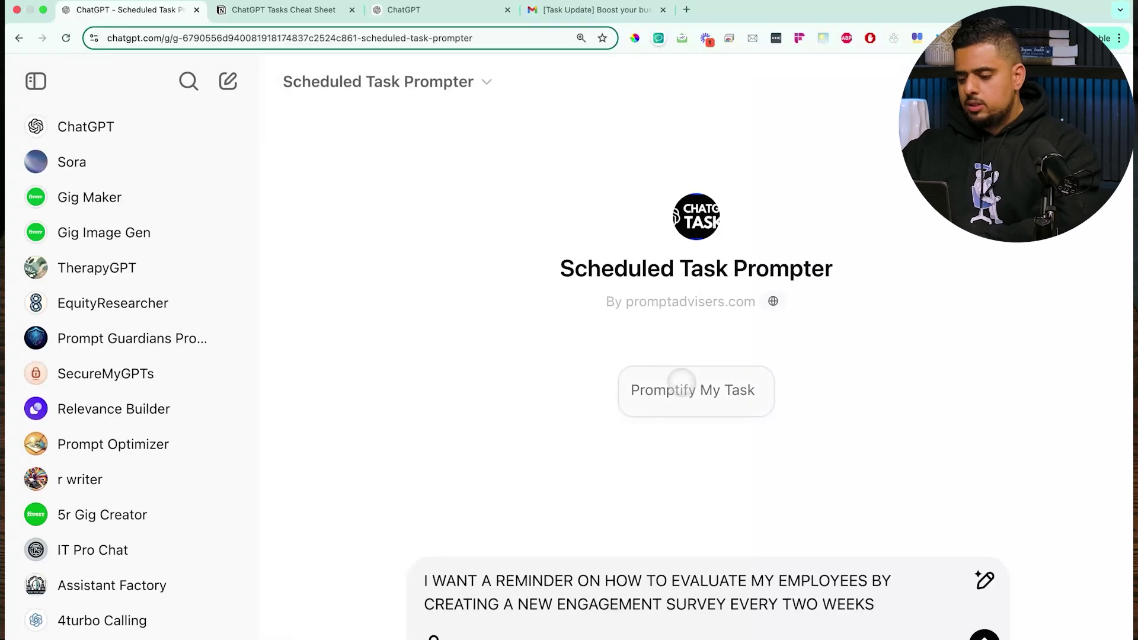
triple_click(651, 589)
key(ctrl+c)
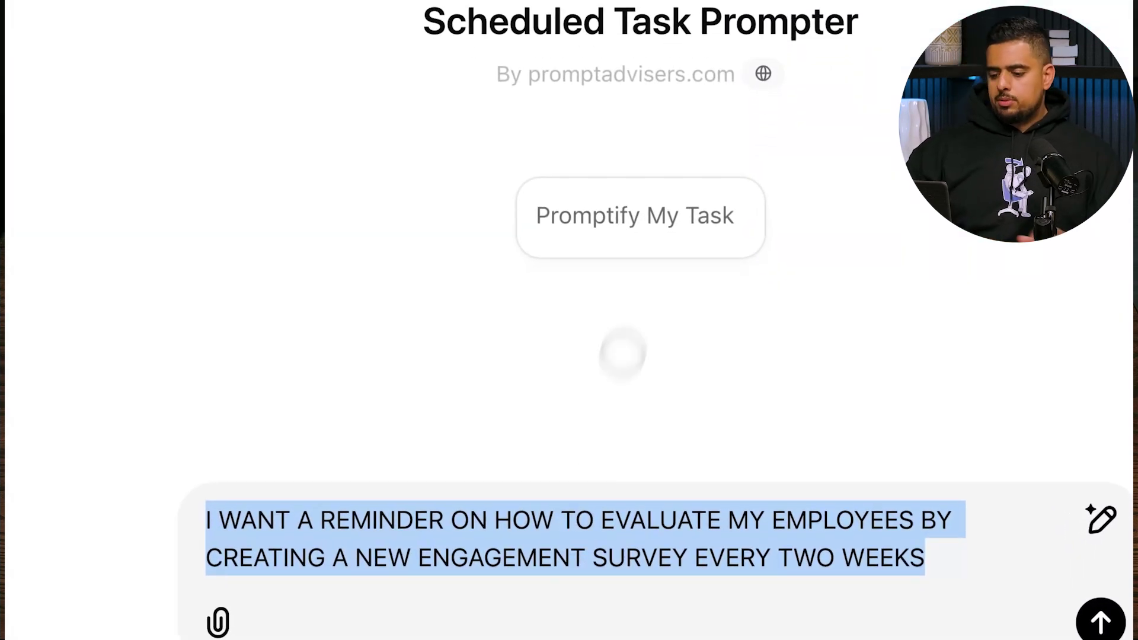
Start the Scheduled Task Prompter conversation and send the copied engagement survey request as the reply to its clarifying questions
key(Return)
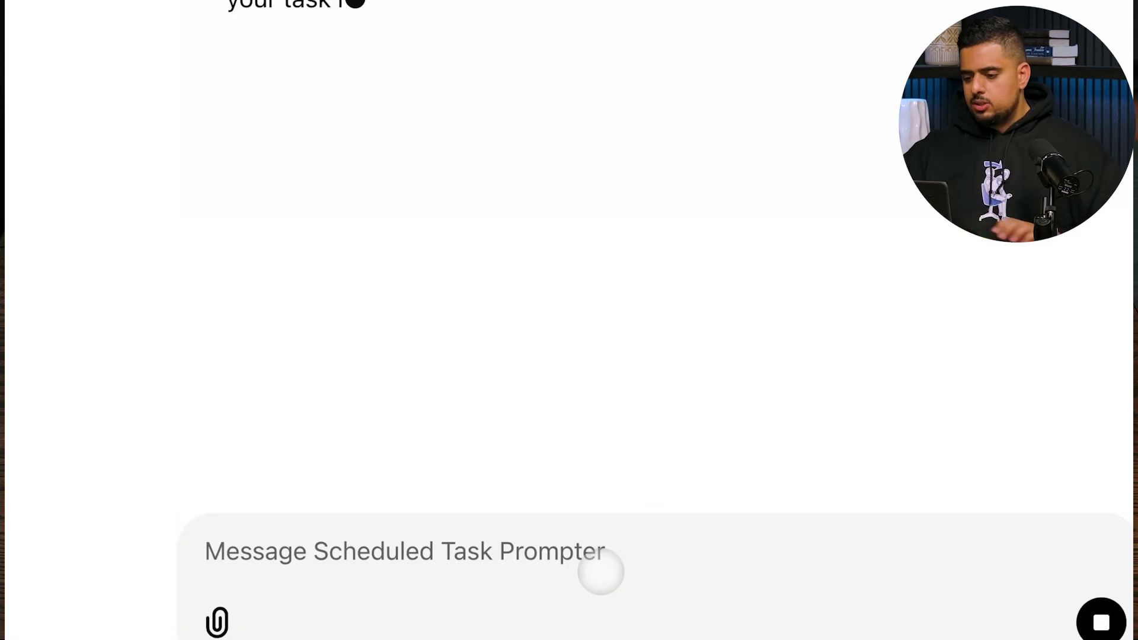
key(ctrl+v)
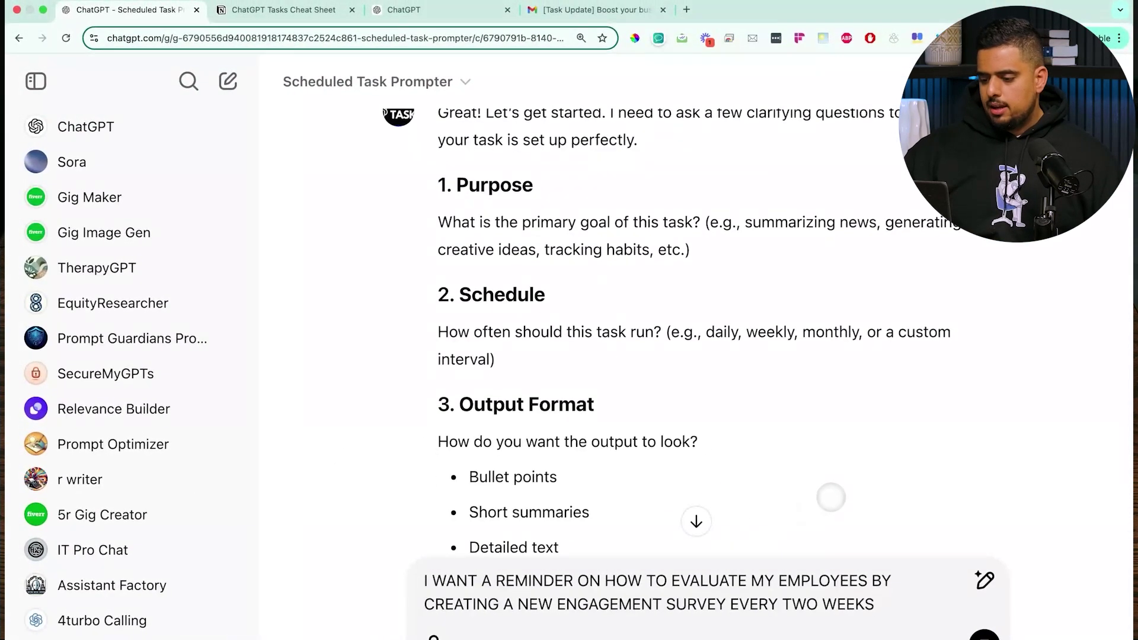
scroll(752, 529, down, 3)
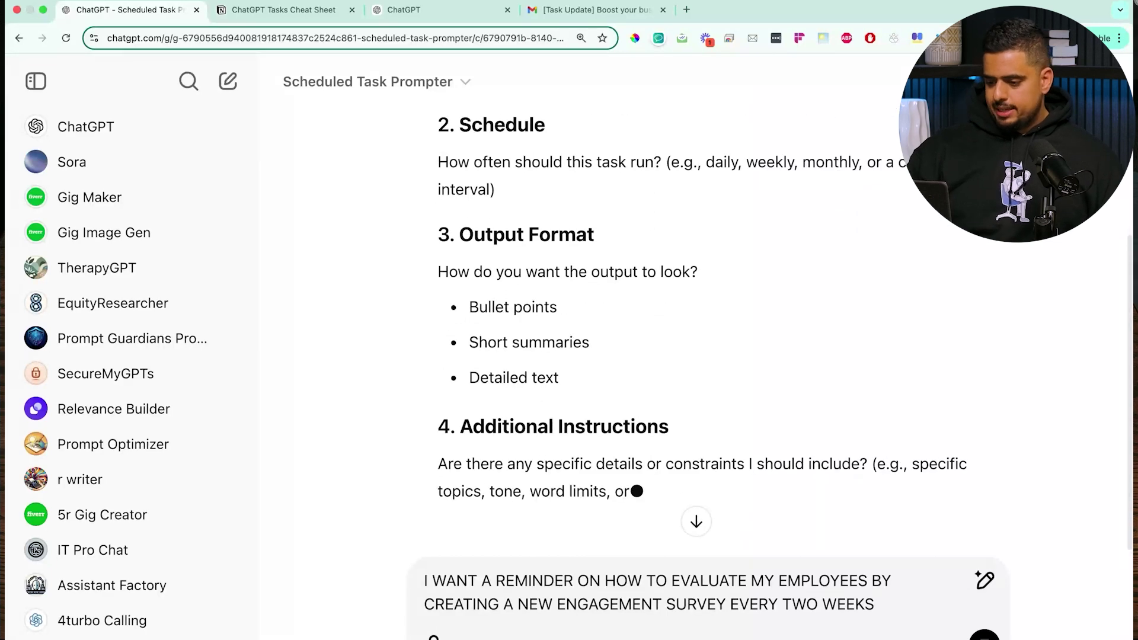
key(Return)
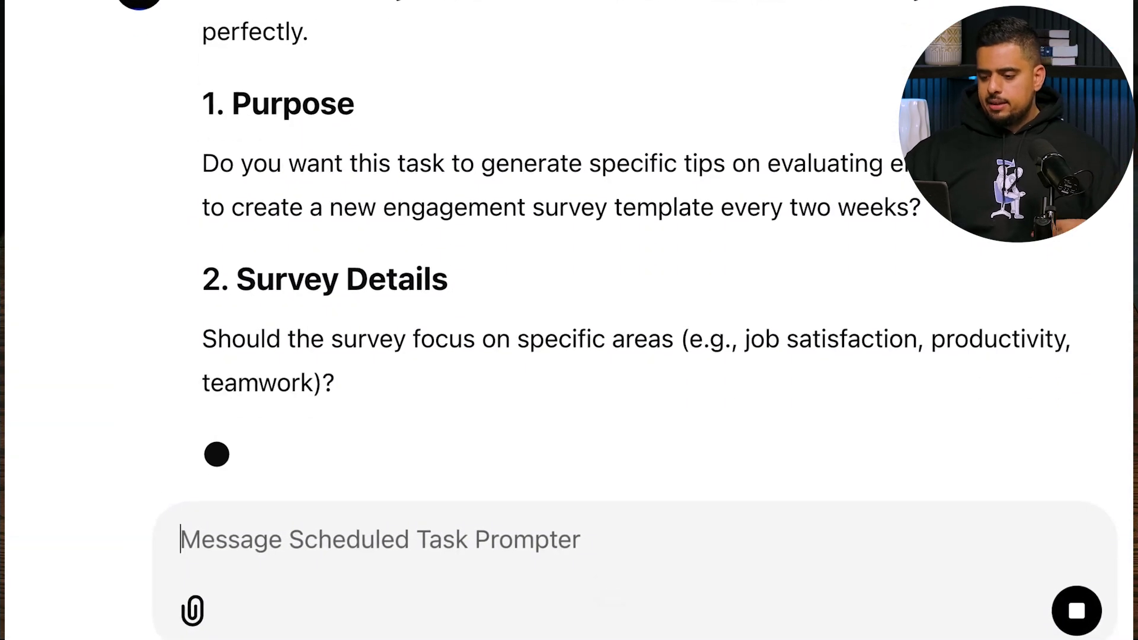
Reply to the further clarifying questions with "dont worry about the clairfication, make up the format yourself"
text(dont worry ab)
text(out the )
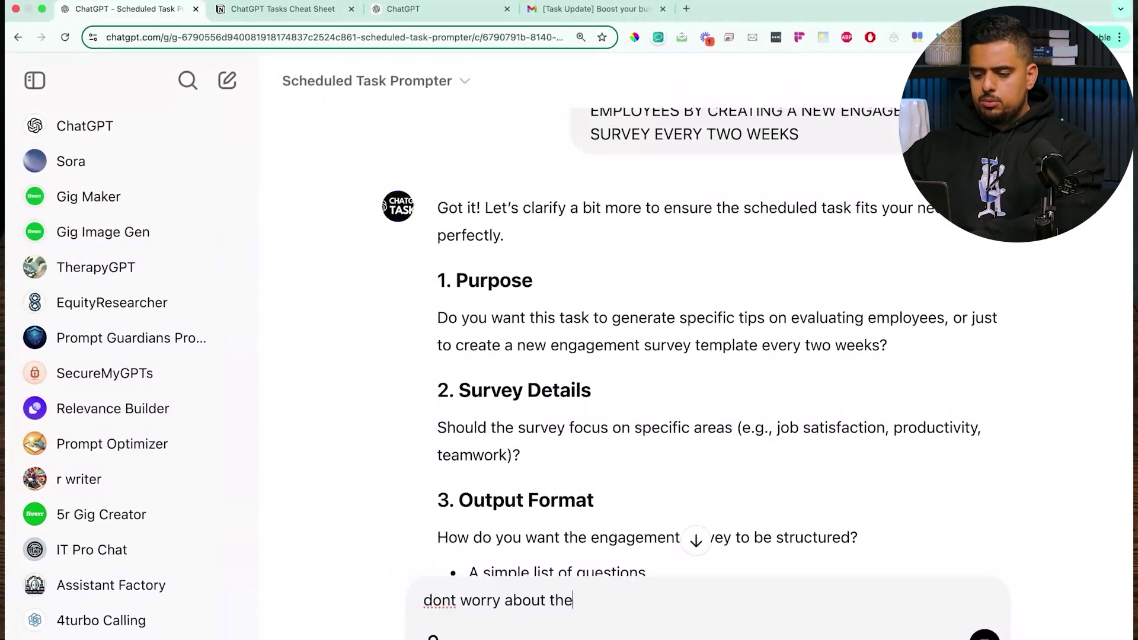
text(cla)
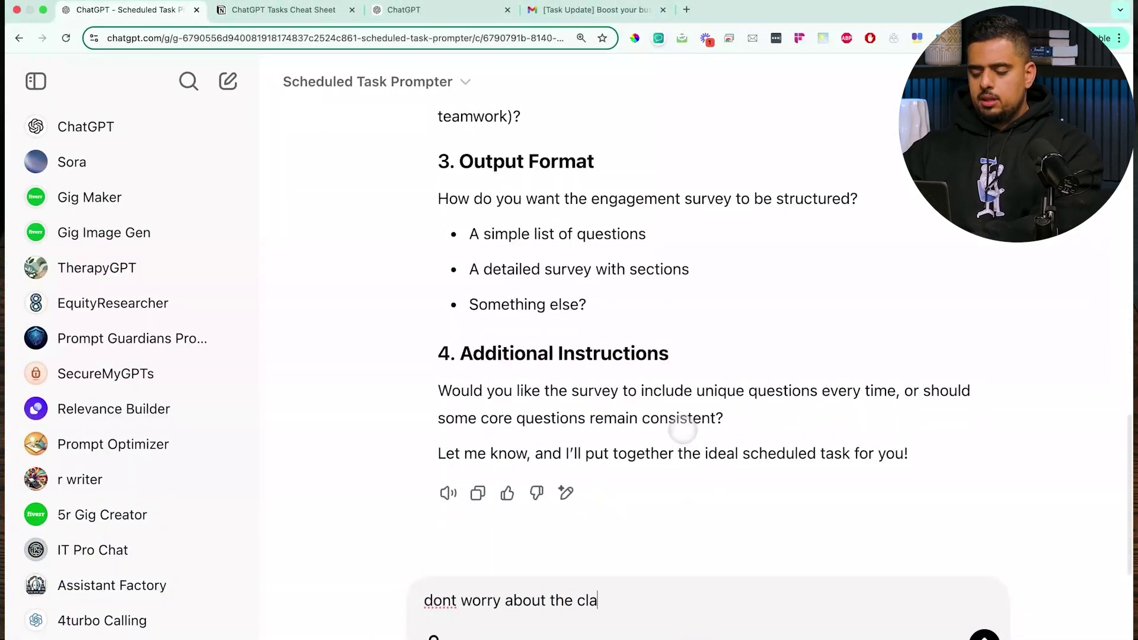
text(irfication, make up the format yous)
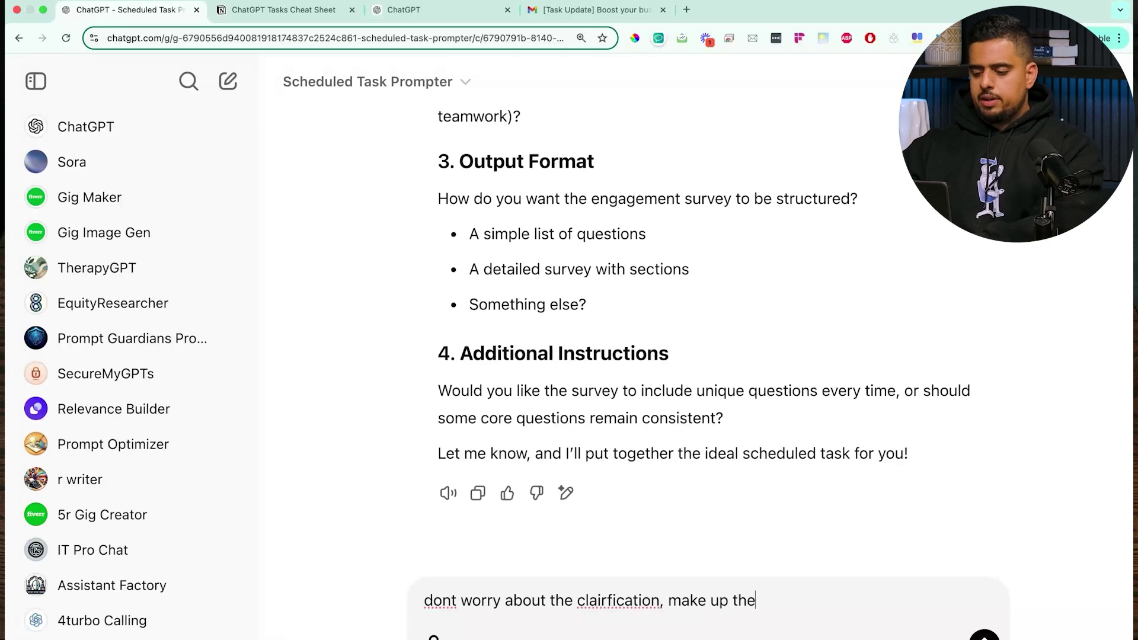
key(BackSpace)
text(urself)
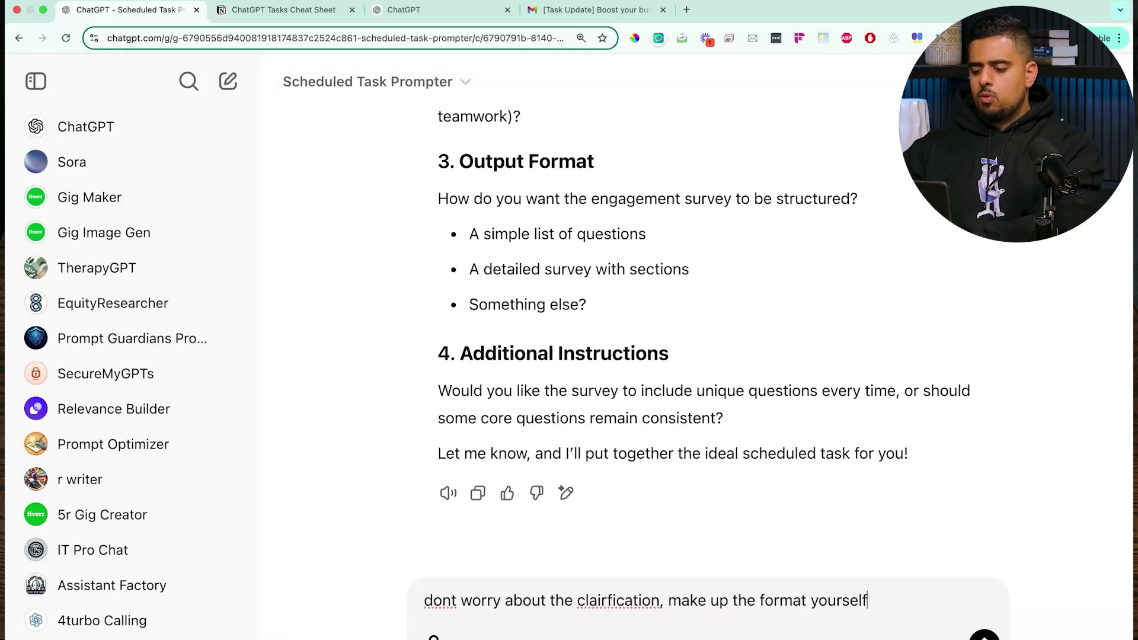
key(Return)
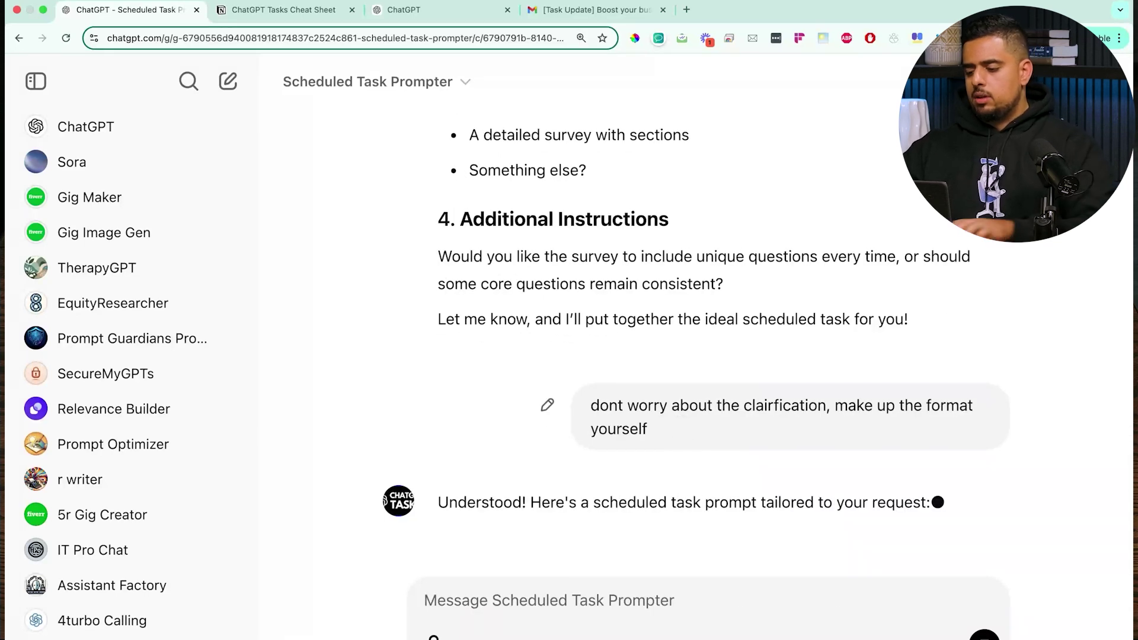
Examine the full lines of the generated bi-weekly employee engagement survey prompt, including its output format instruction
scroll(715, 453, right, 1)
scroll(715, 454, right, 3)
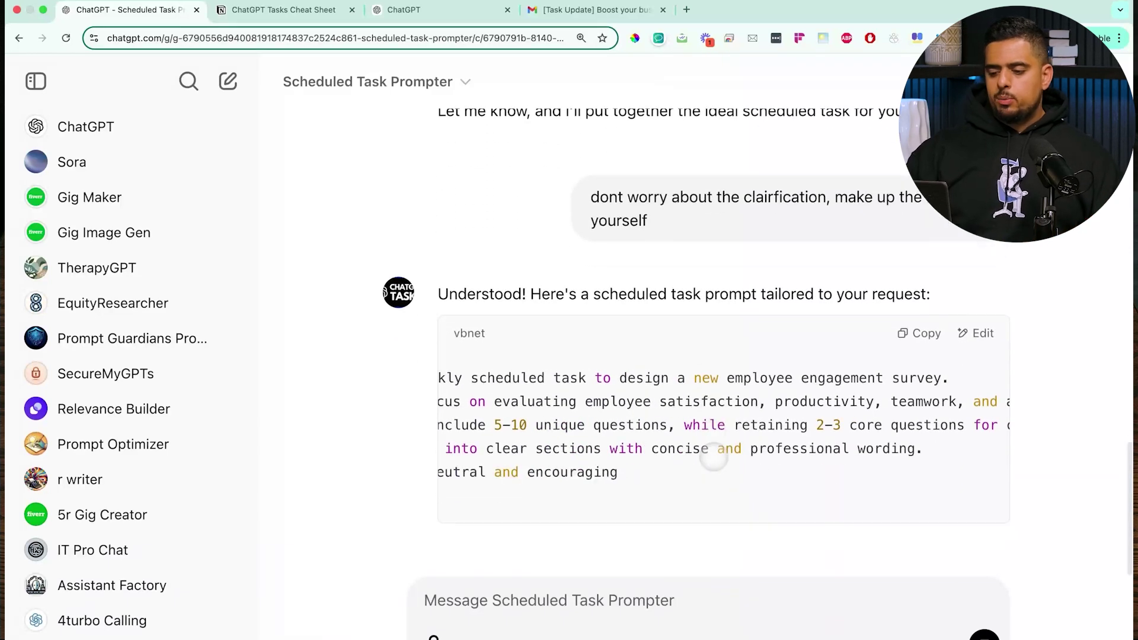
scroll(713, 456, up, 1)
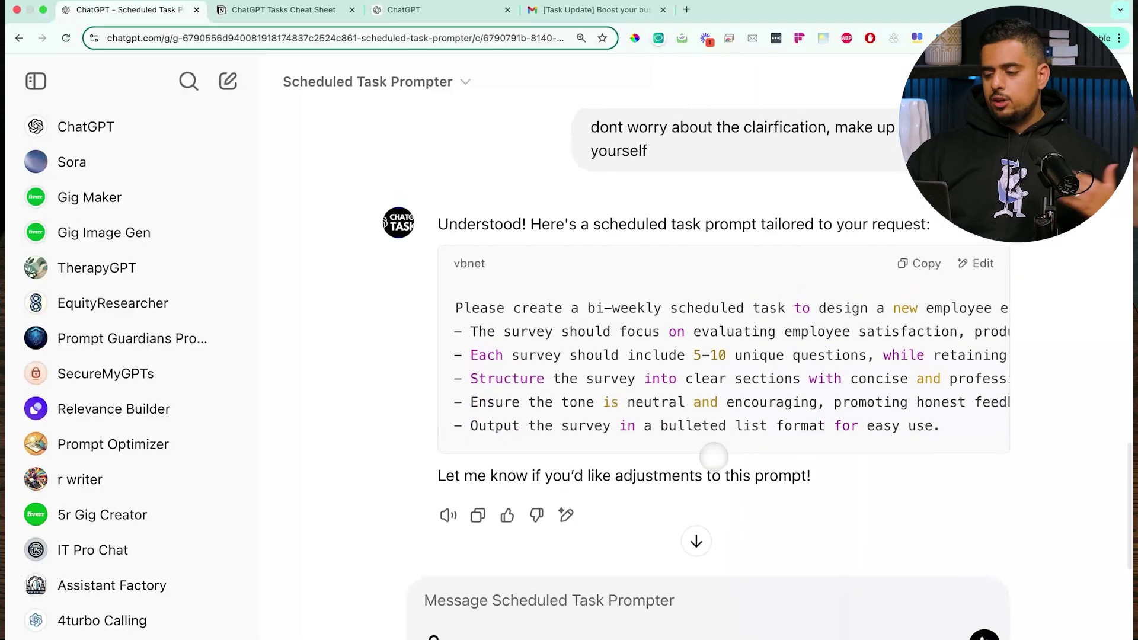
scroll(677, 369, right, 3)
scroll(677, 368, right, 5)
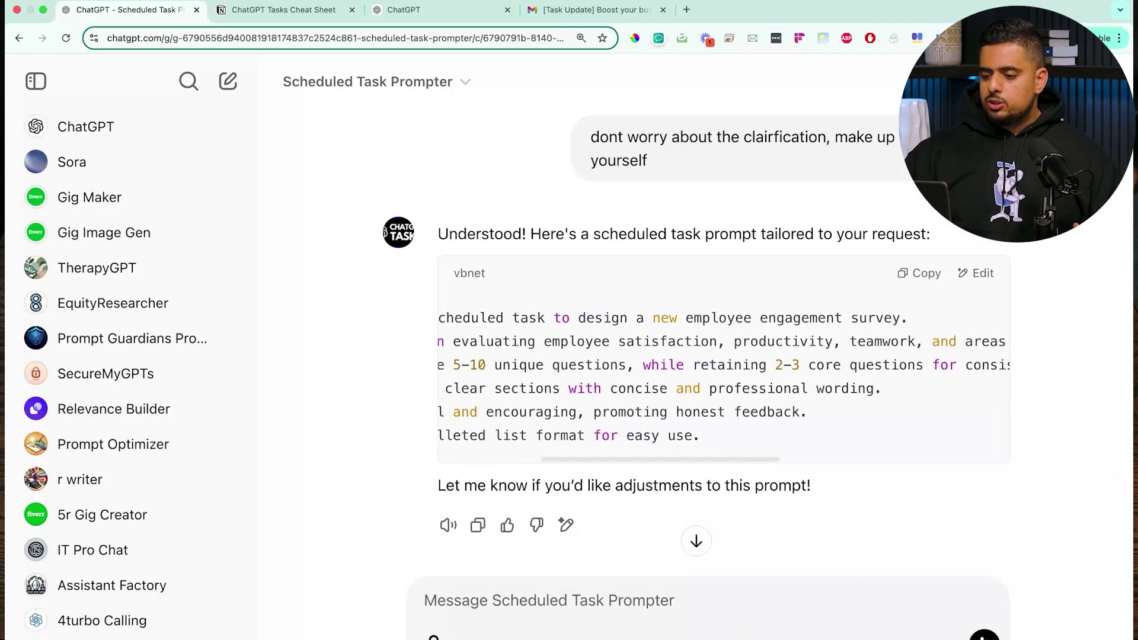
scroll(723, 376, left, 8)
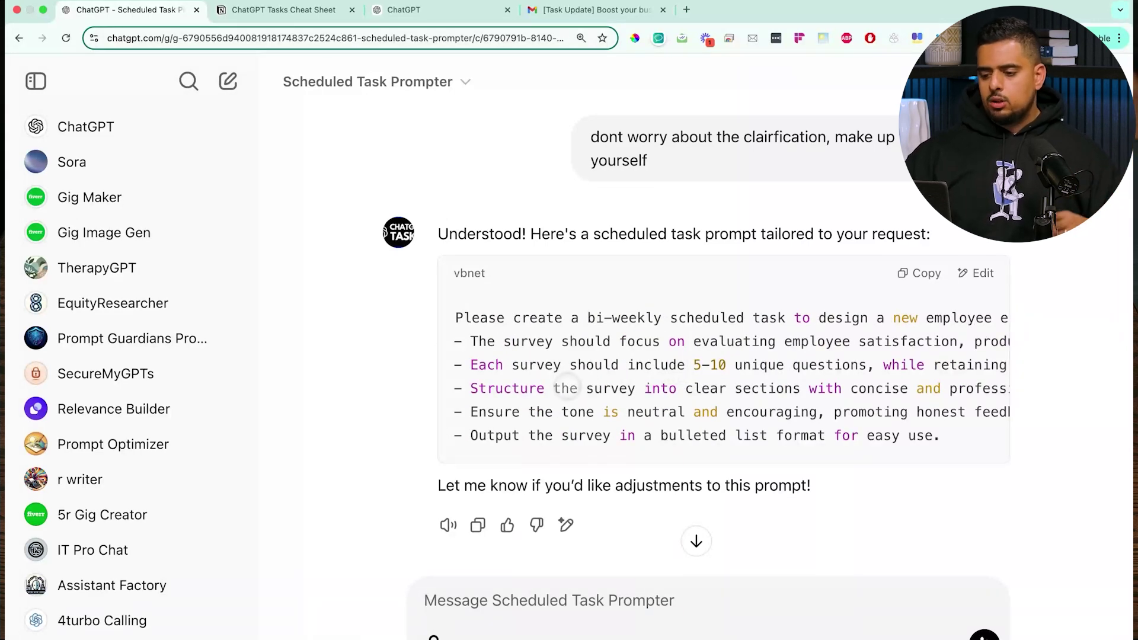
drag(529, 437, 691, 442)
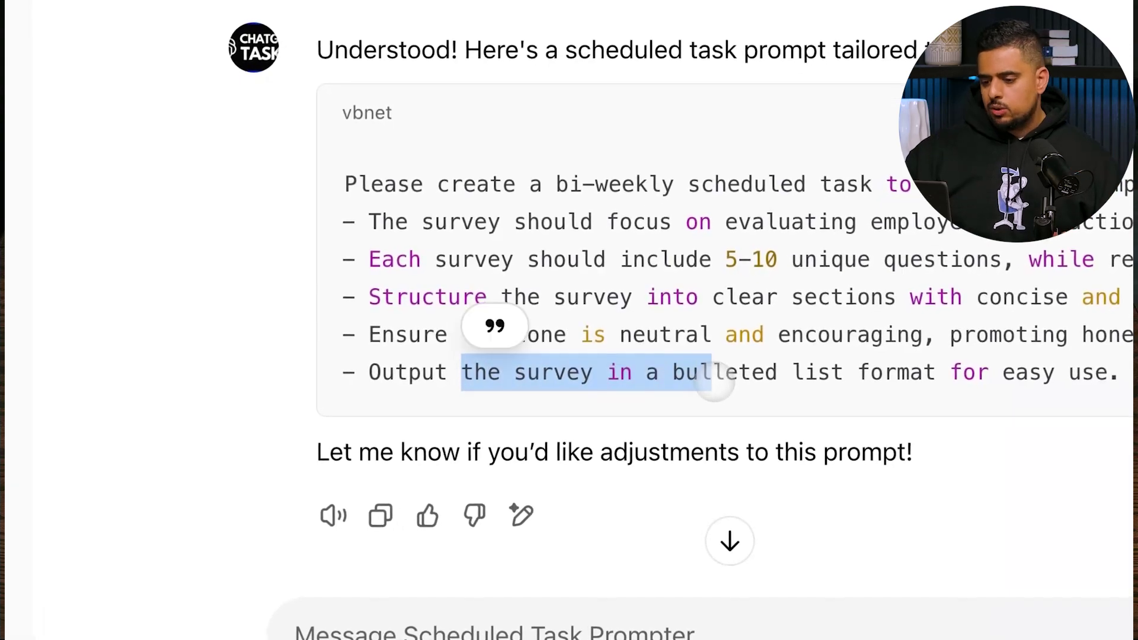
click(715, 380)
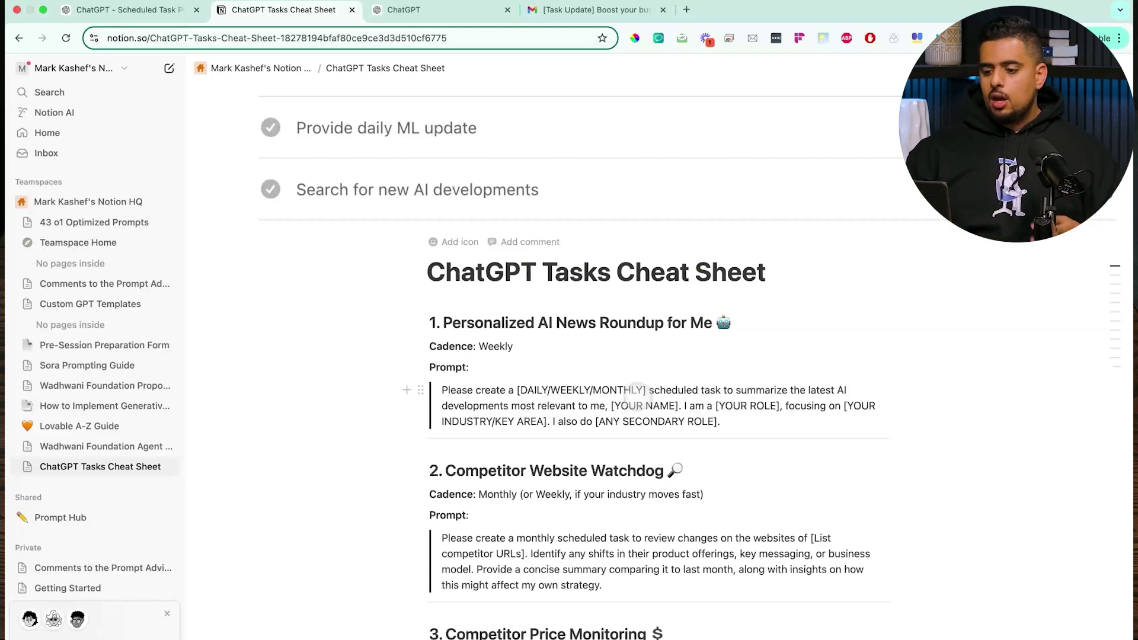
Copy the Personalized AI News Roundup prompt from the Notion cheat sheet into a new ChatGPT chat set to GPT-4o with scheduled tasks
scroll(657, 368, down, 3)
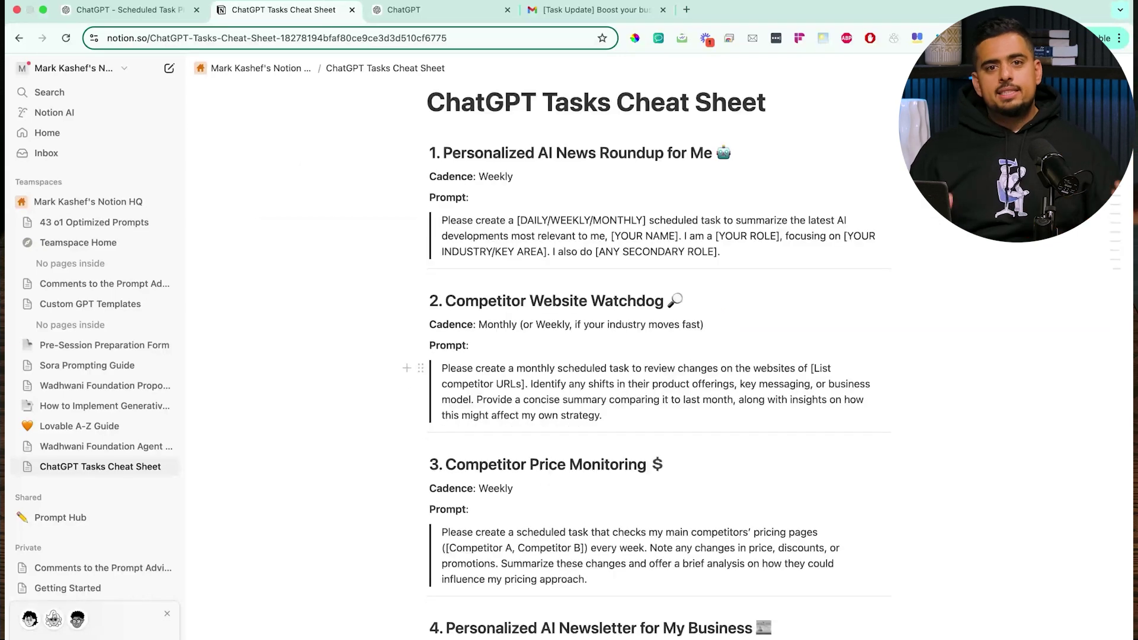
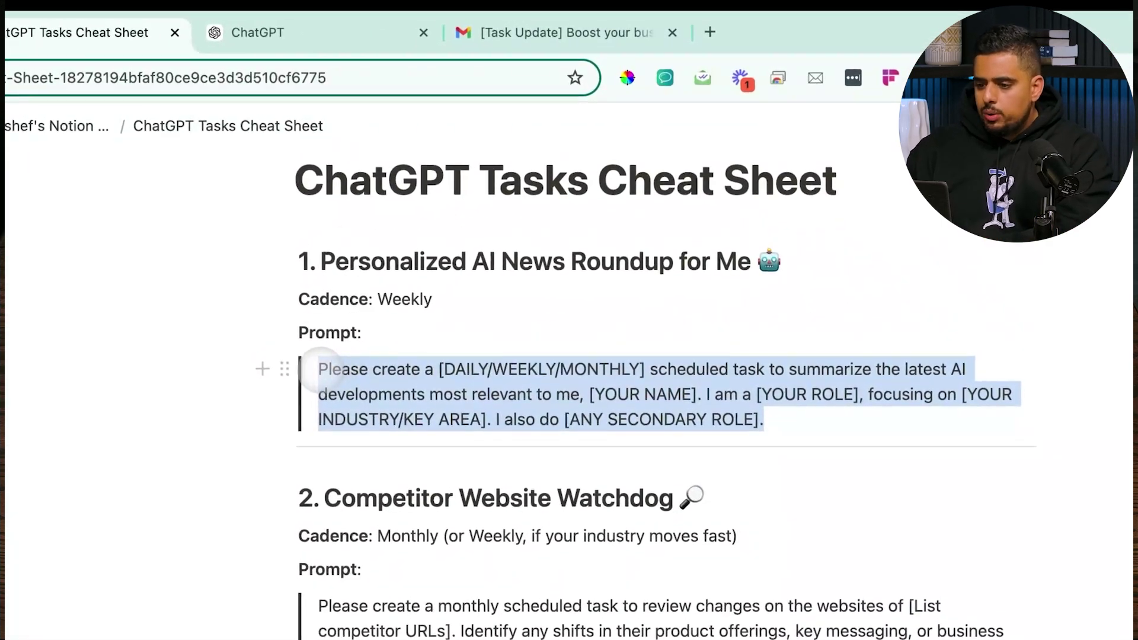
click(258, 32)
click(241, 158)
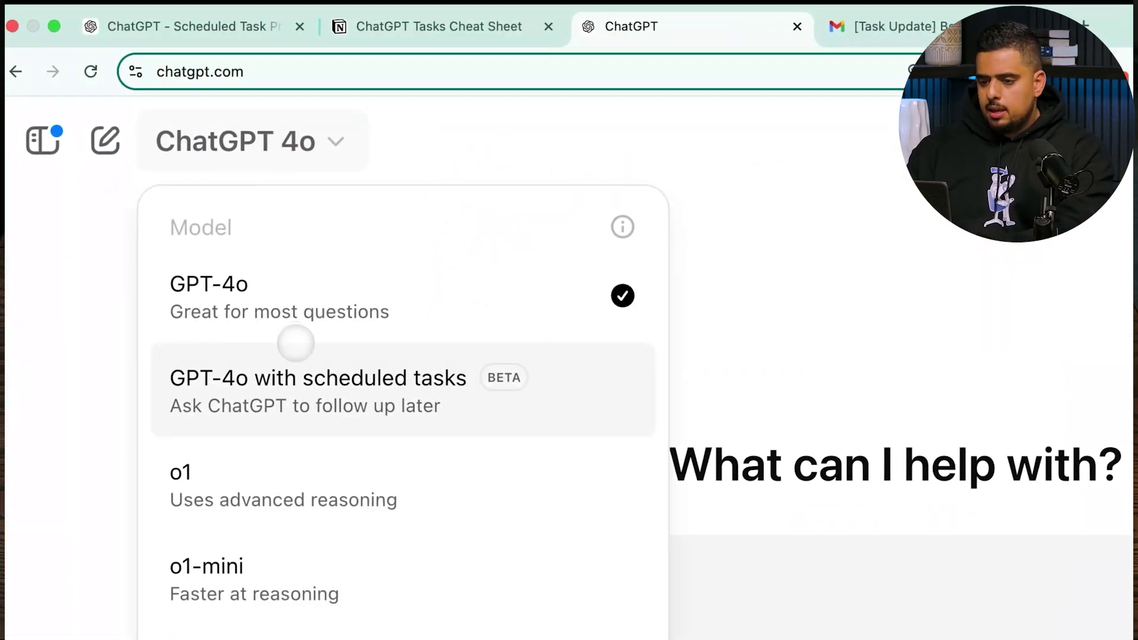
click(295, 343)
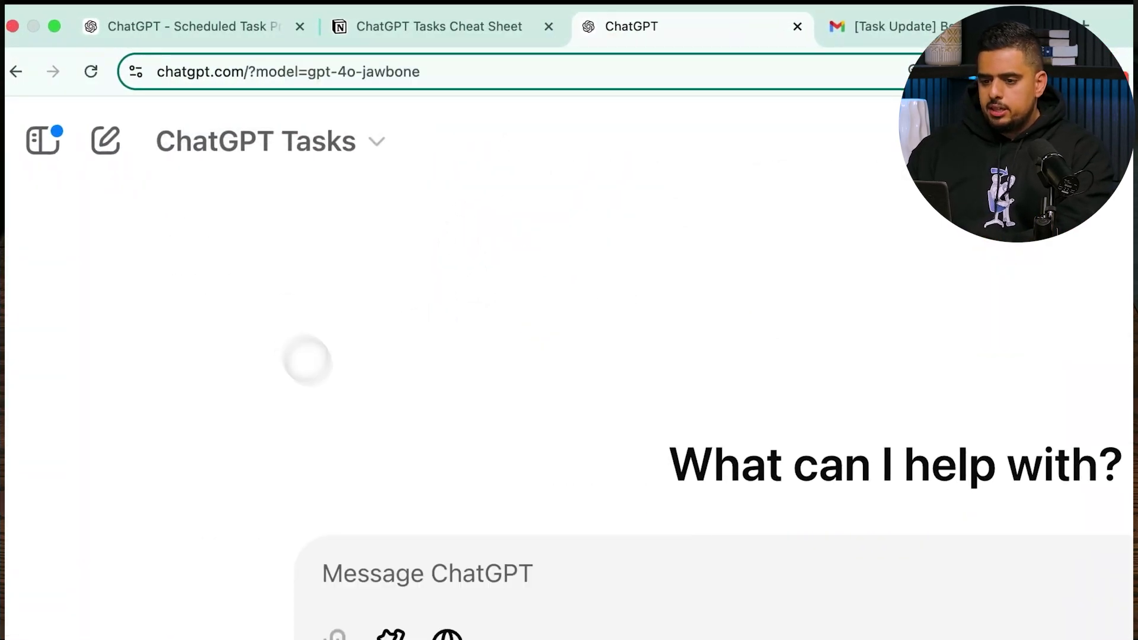
text(Please create a [DAILY/WEEKLY/MONTHLY] scheduled task to summarize the latest AI developments most relevant to me, [YOUR NAME]. I am a [YOUR ROLE], focusing on [YOUR INDUSTRY/KEY AREA]. I also do [ANY SECONDARY ROLE].)
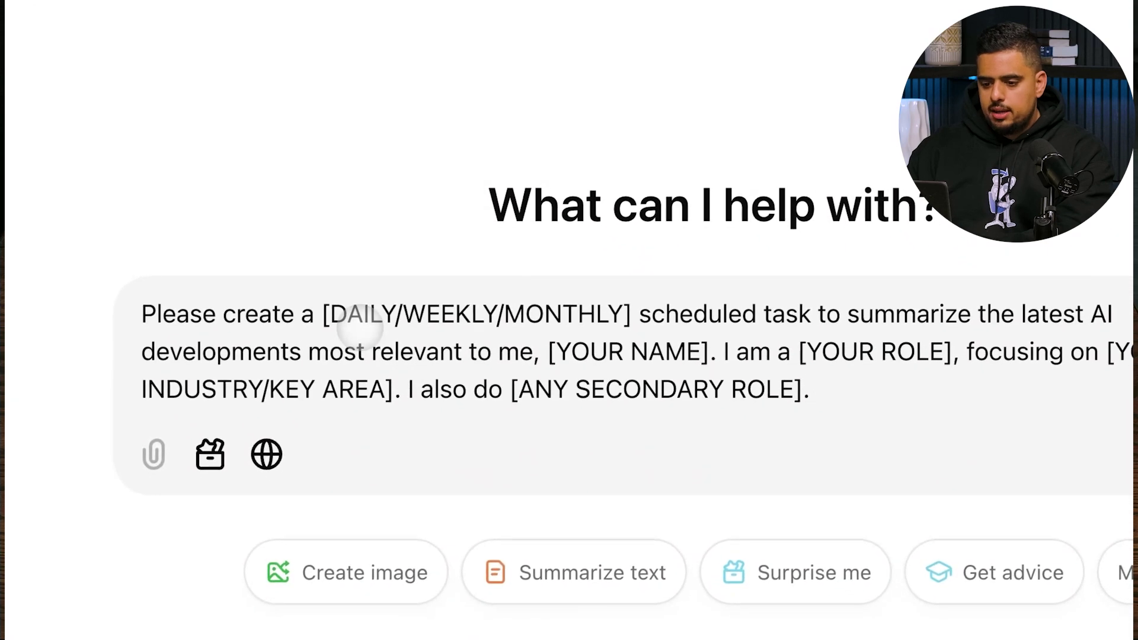
Replace the [DAILY/WEEKLY/MONTHLY] placeholder with "monthly" and the [YOUR NAME] placeholder with the account owner's first name
drag(440, 313, 627, 325)
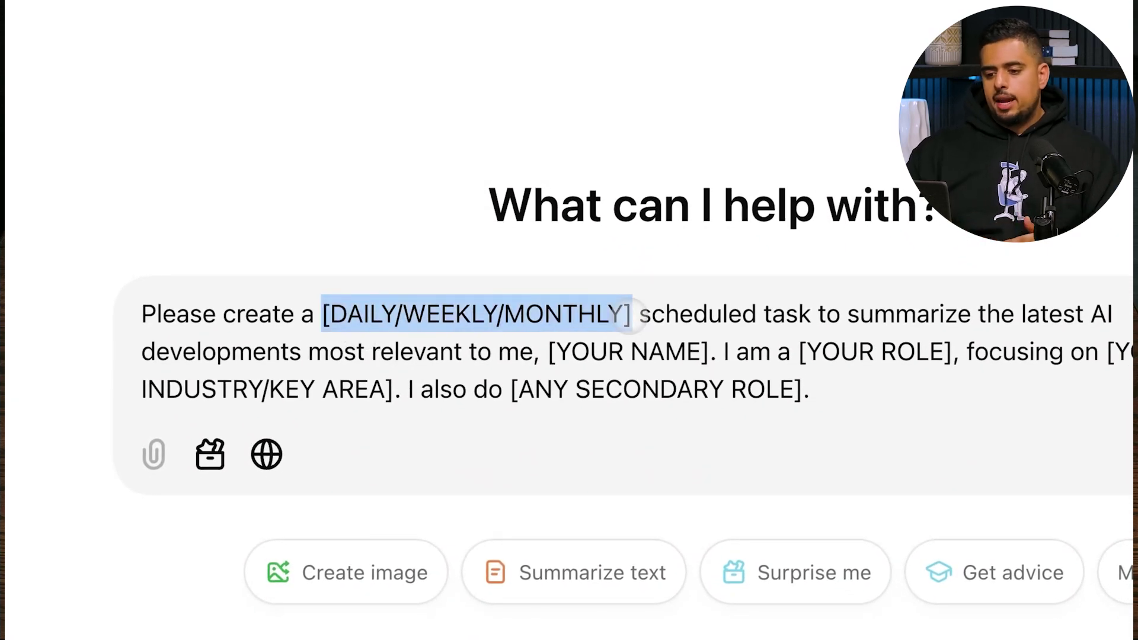
text(monthly)
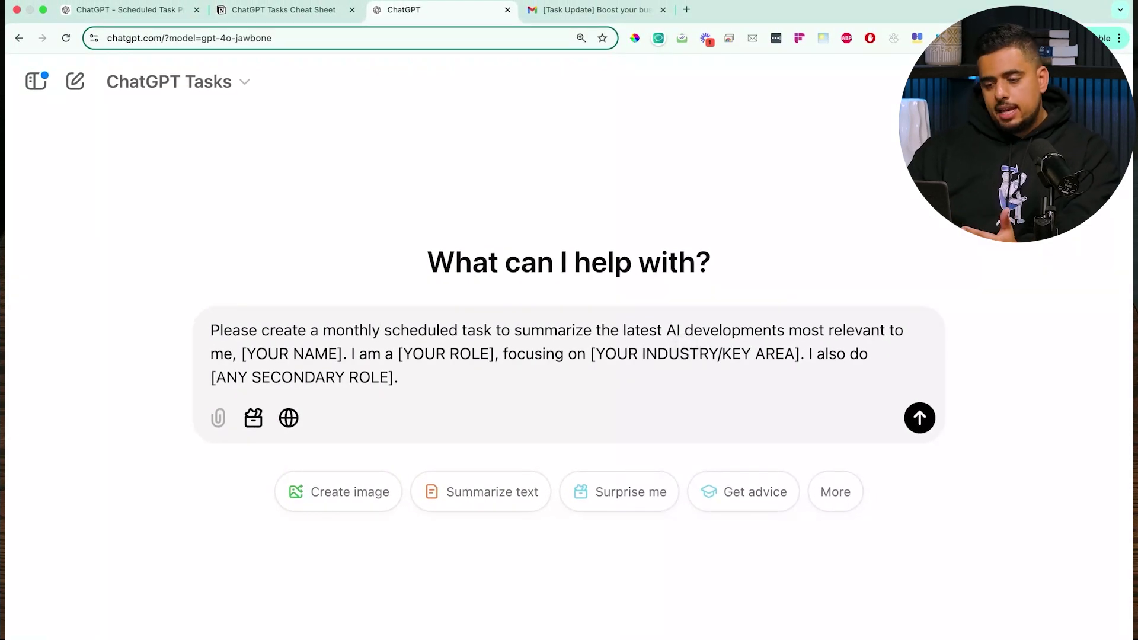
drag(343, 354, 244, 355)
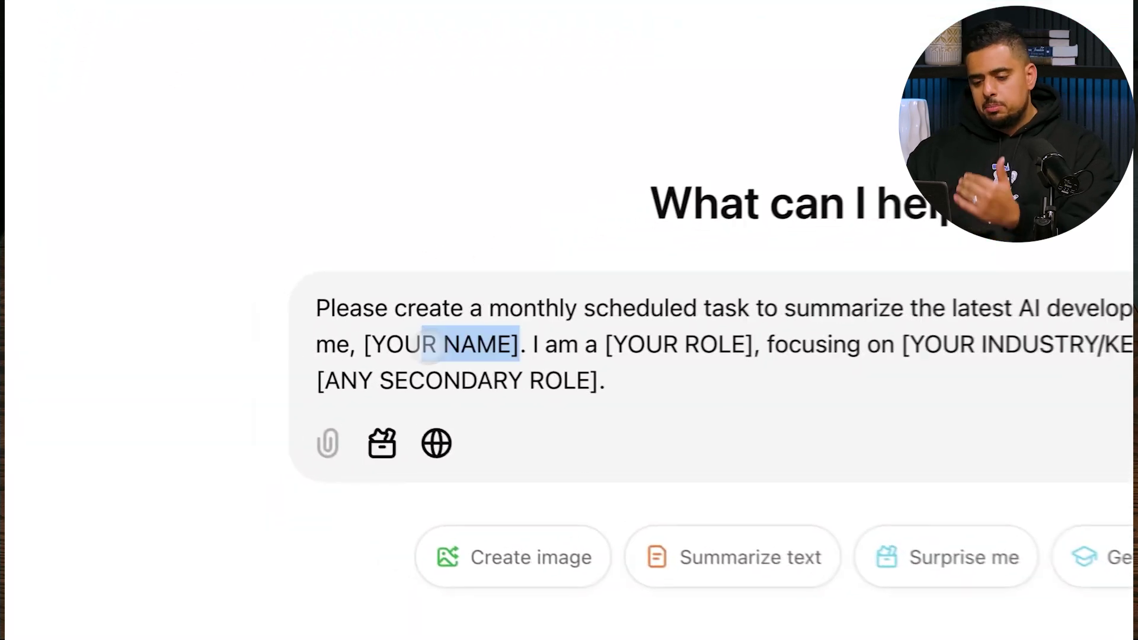
text(Mark)
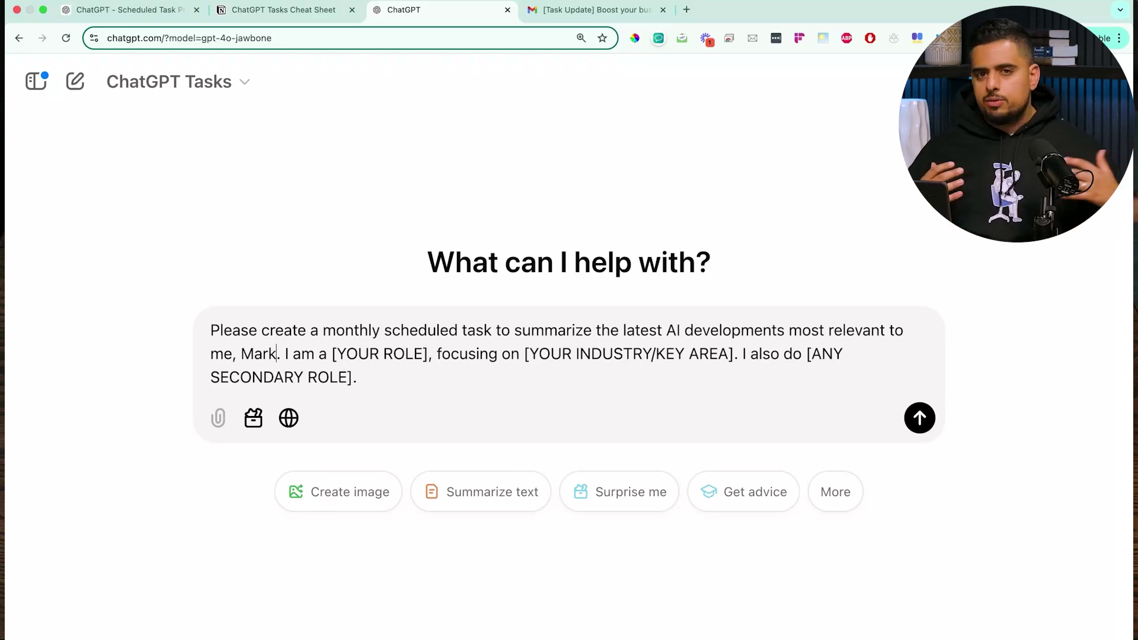
Replace the [YOUR ROLE] placeholder in the news roundup prompt with "the owner of Prompt Advisers"
drag(427, 355, 332, 355)
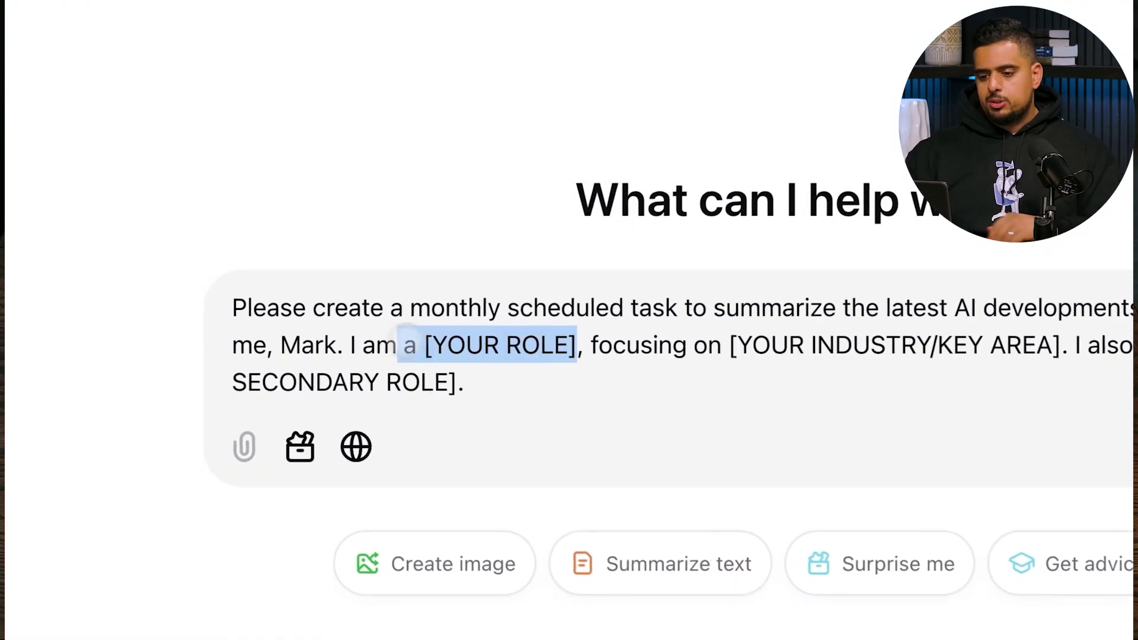
text(the owner )
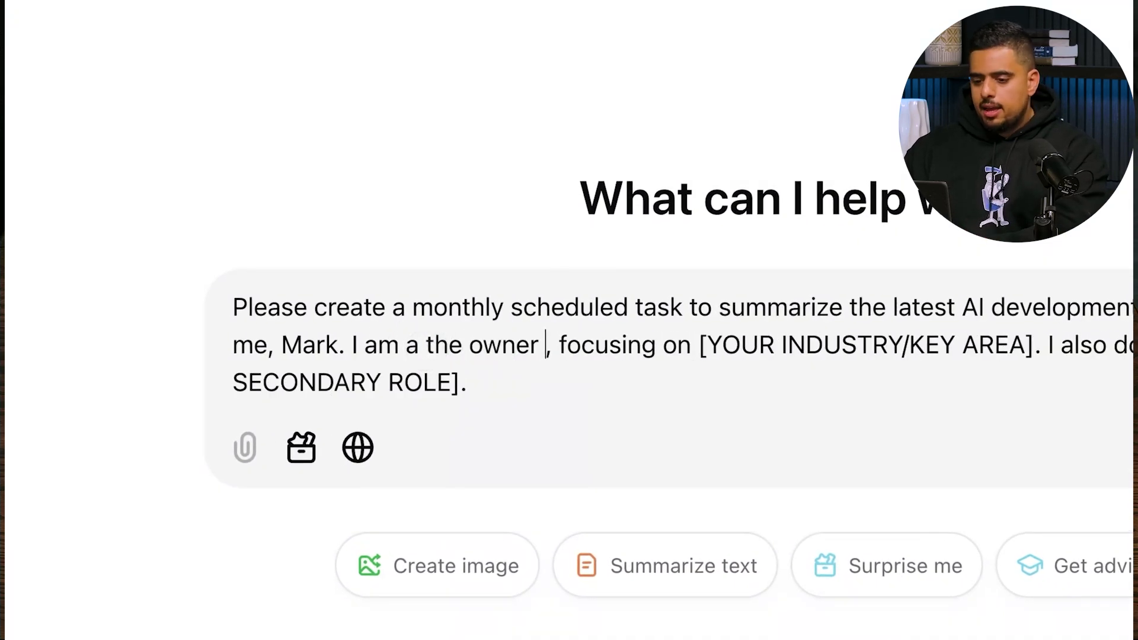
text(of Prompt Adviser)
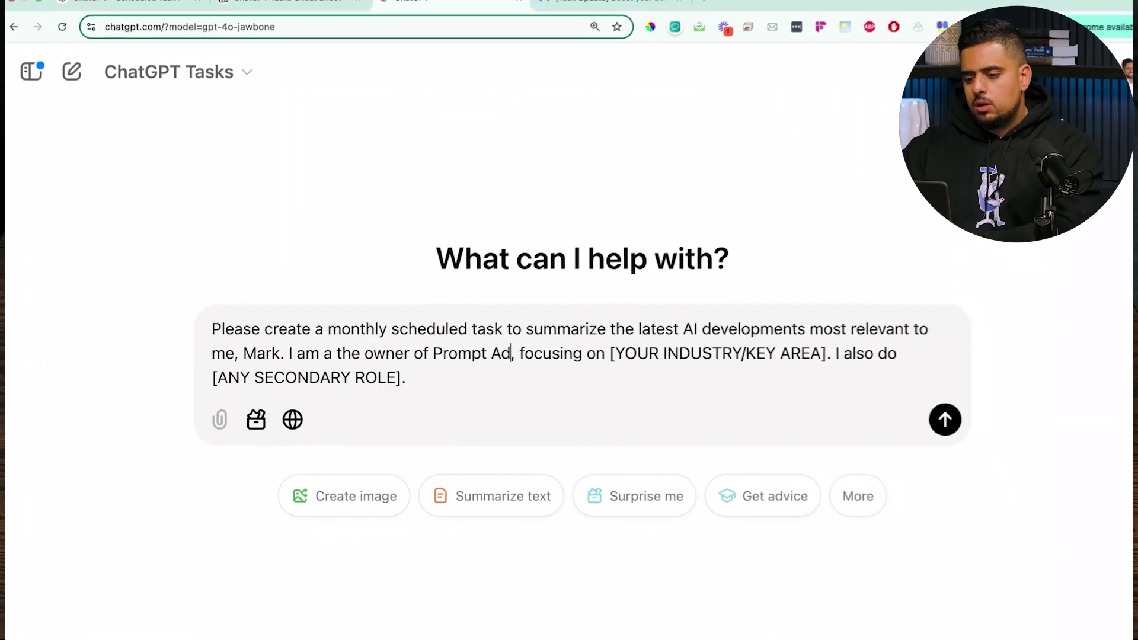
text(s)
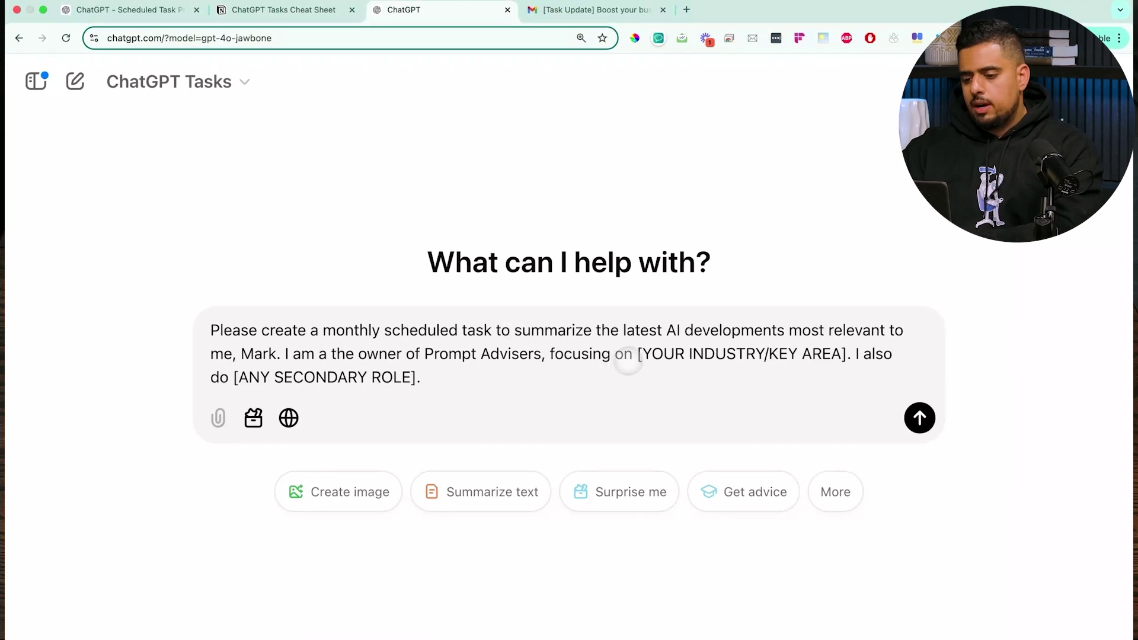
Replace [YOUR INDUSTRY/KEY AREA] with "generative AI", remove the secondary role sentence and send the prompt
drag(638, 354, 850, 354)
text(generative AI)
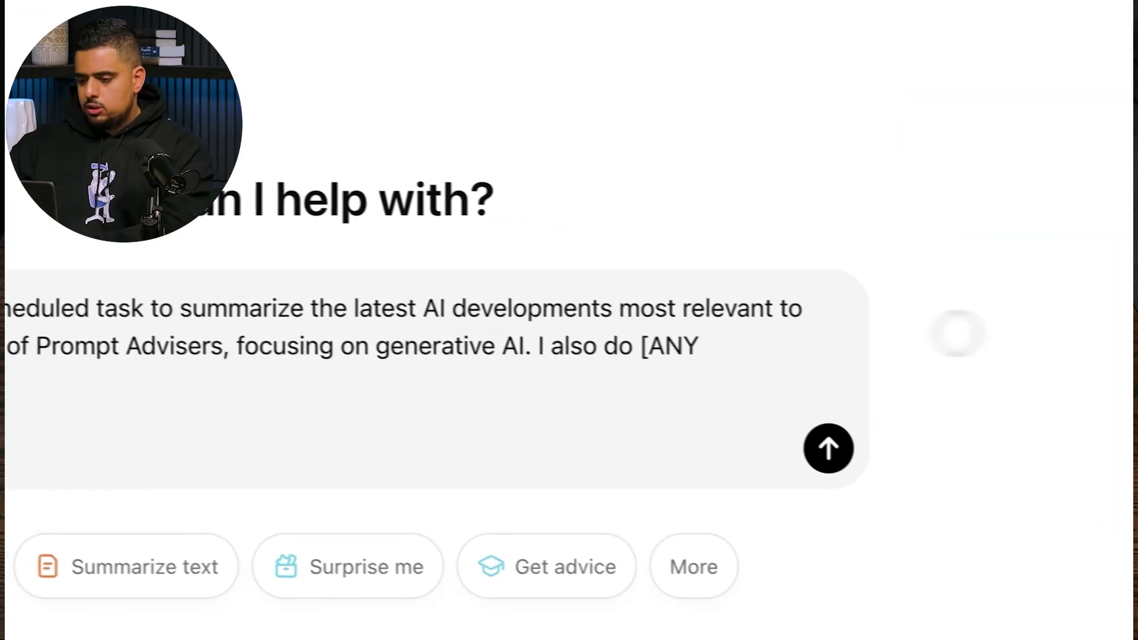
drag(716, 348, 543, 346)
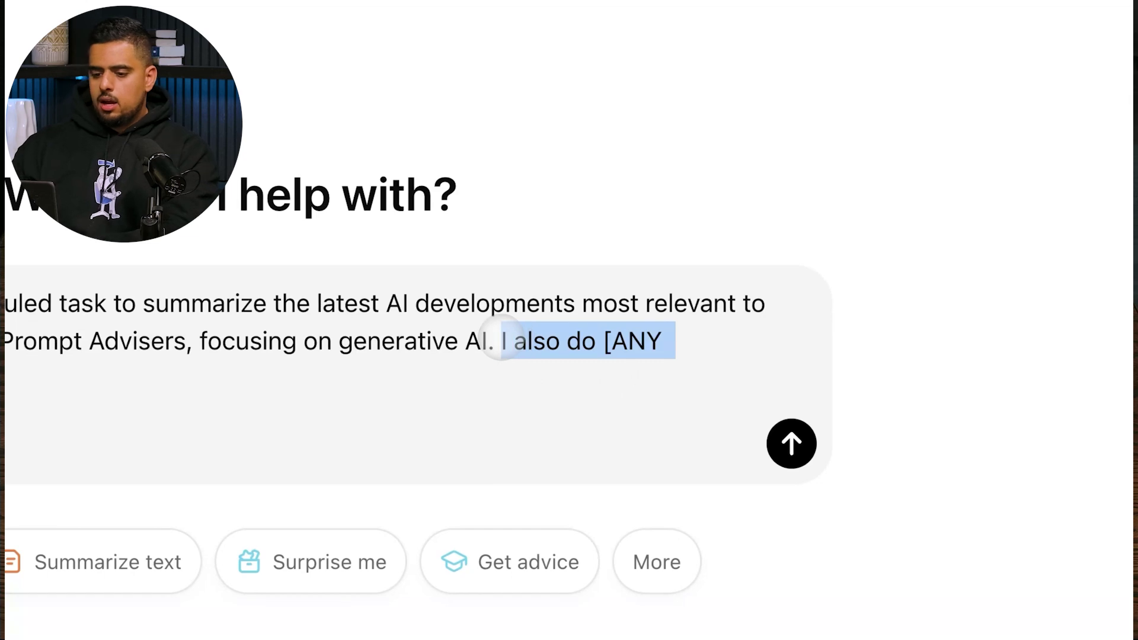
key(BackSpace)
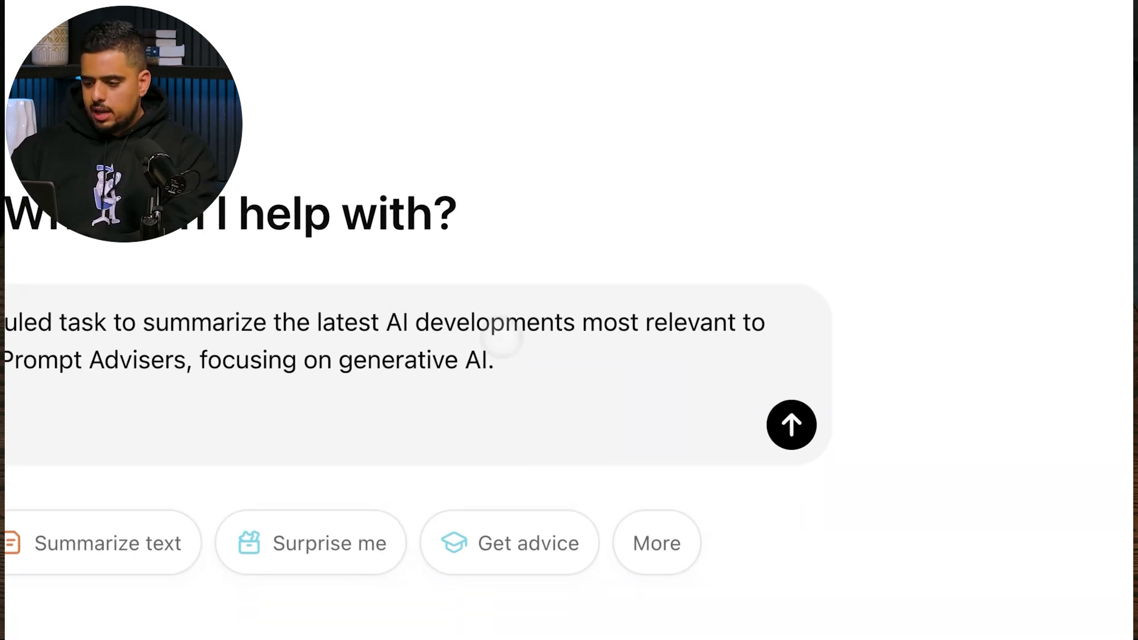
key(Return)
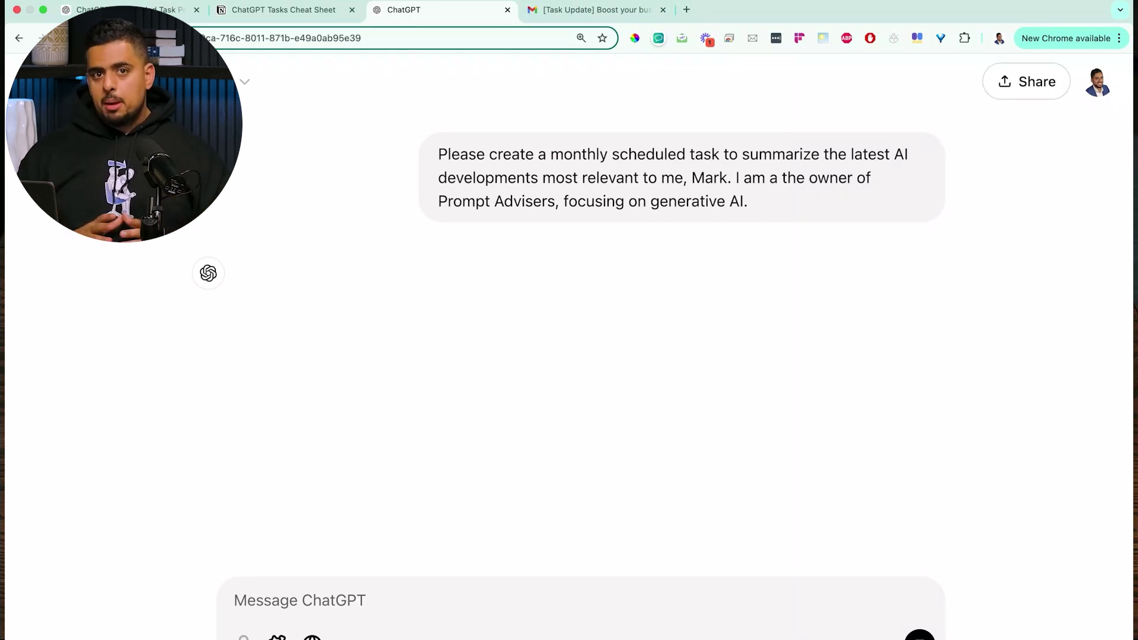
Open the new monthly task from the chat to check its name, instructions and schedule, and close it without changes
click(498, 282)
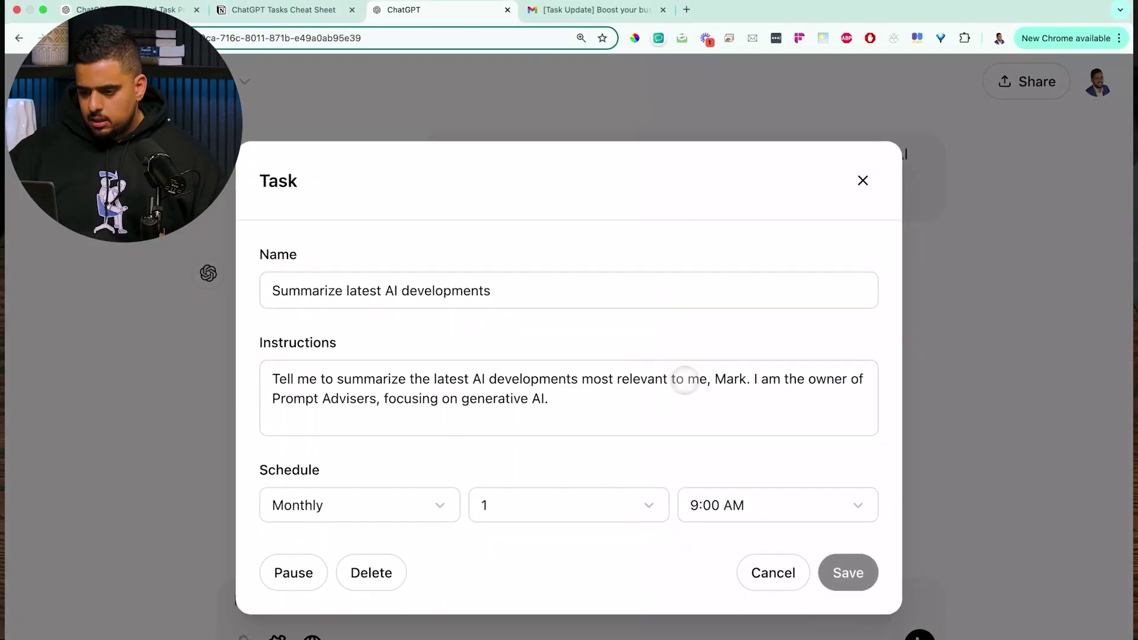
click(594, 401)
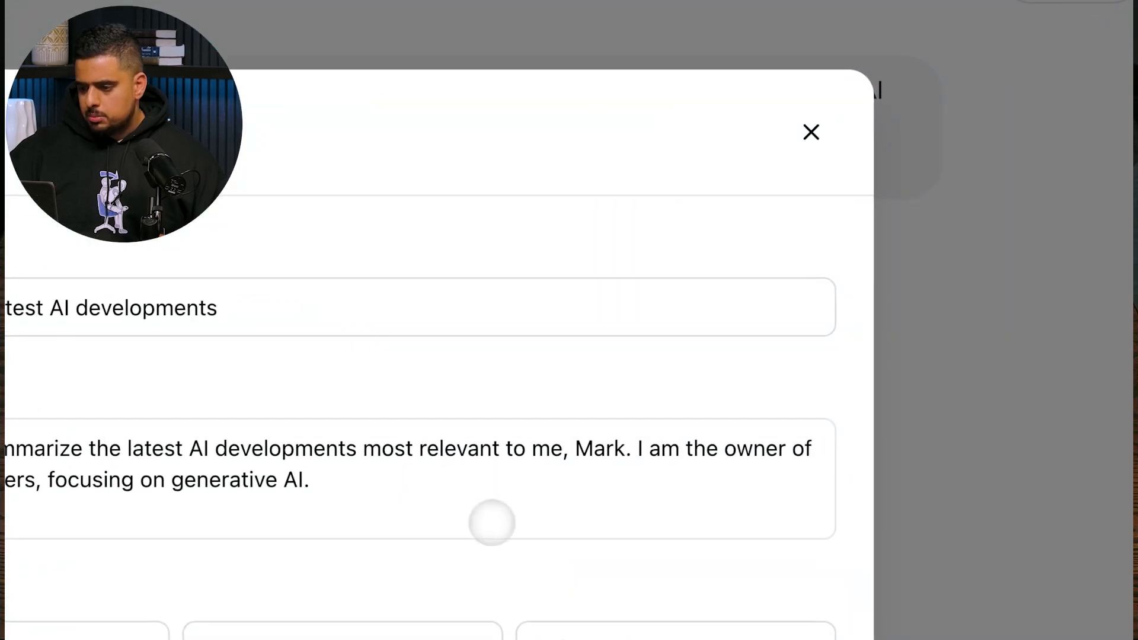
click(819, 148)
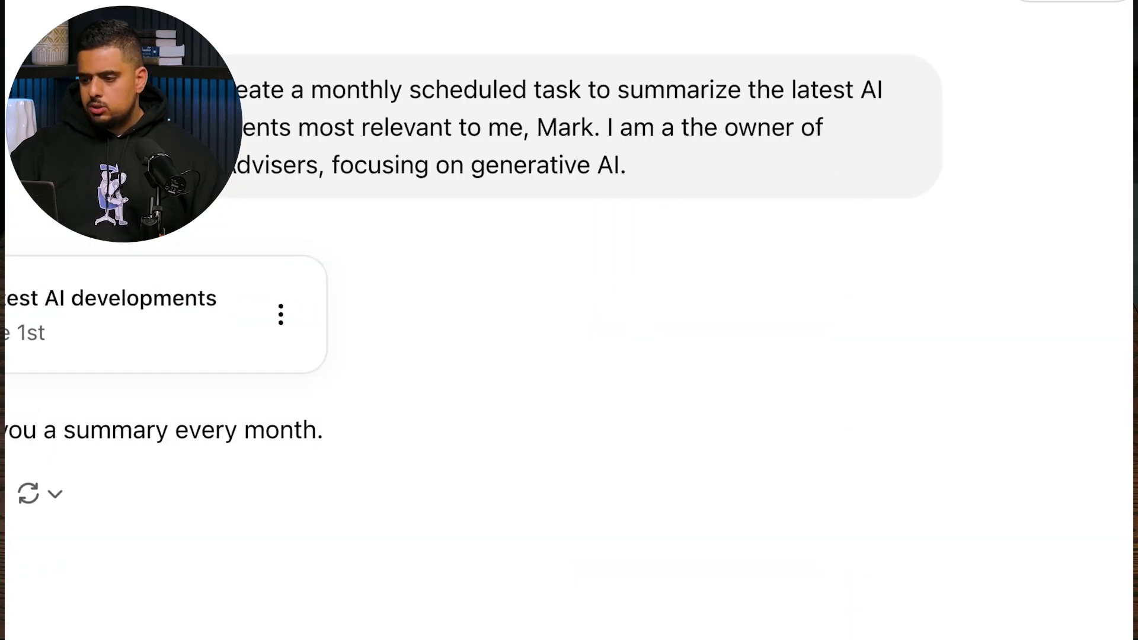
Go to the list of scheduled tasks and view the editable details of "Summarize latest AI developments", leaving them unchanged
click(1090, 124)
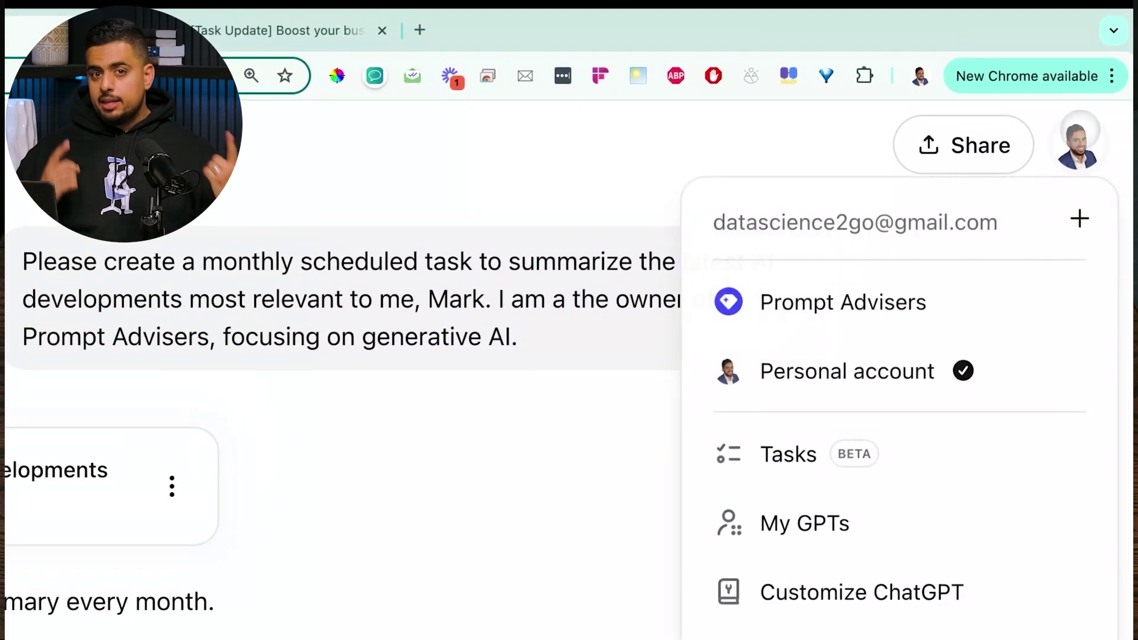
click(894, 460)
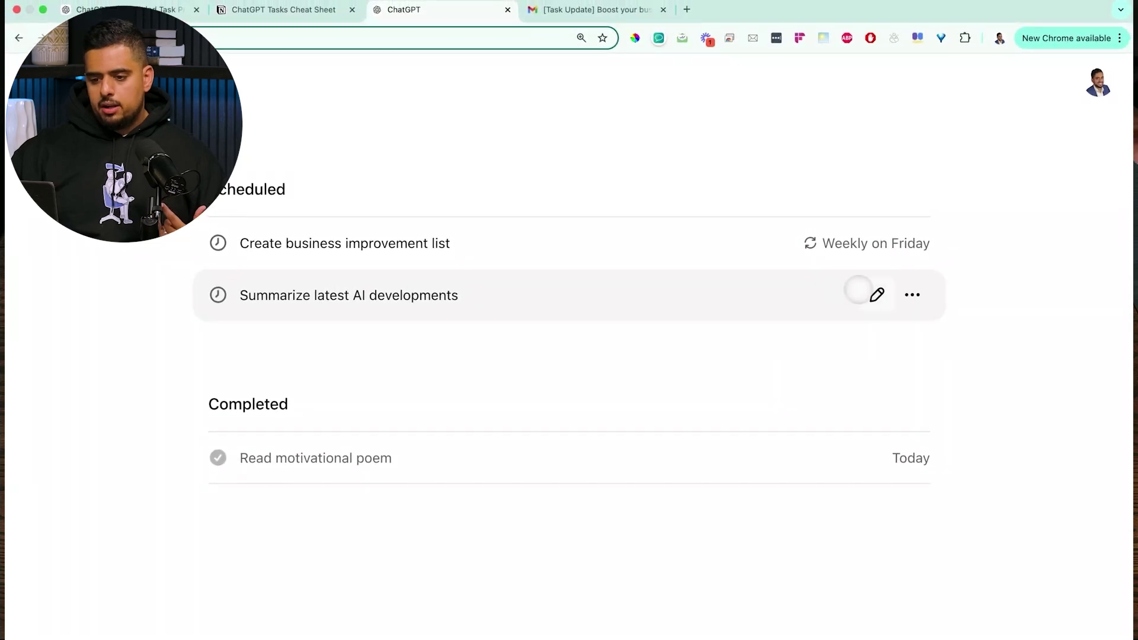
click(876, 295)
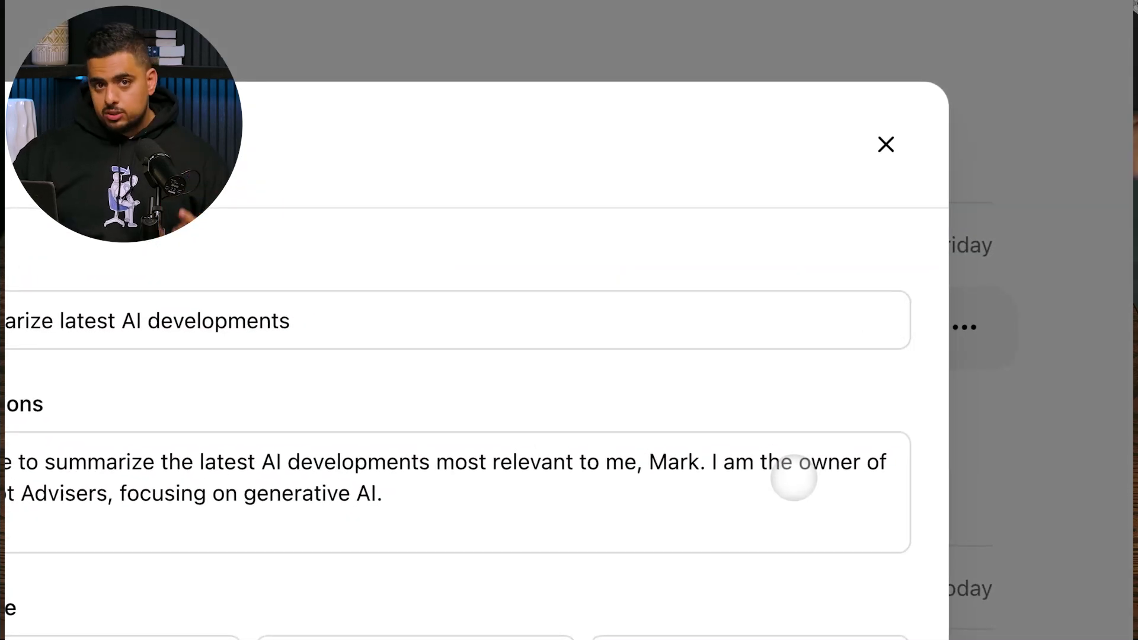
click(885, 144)
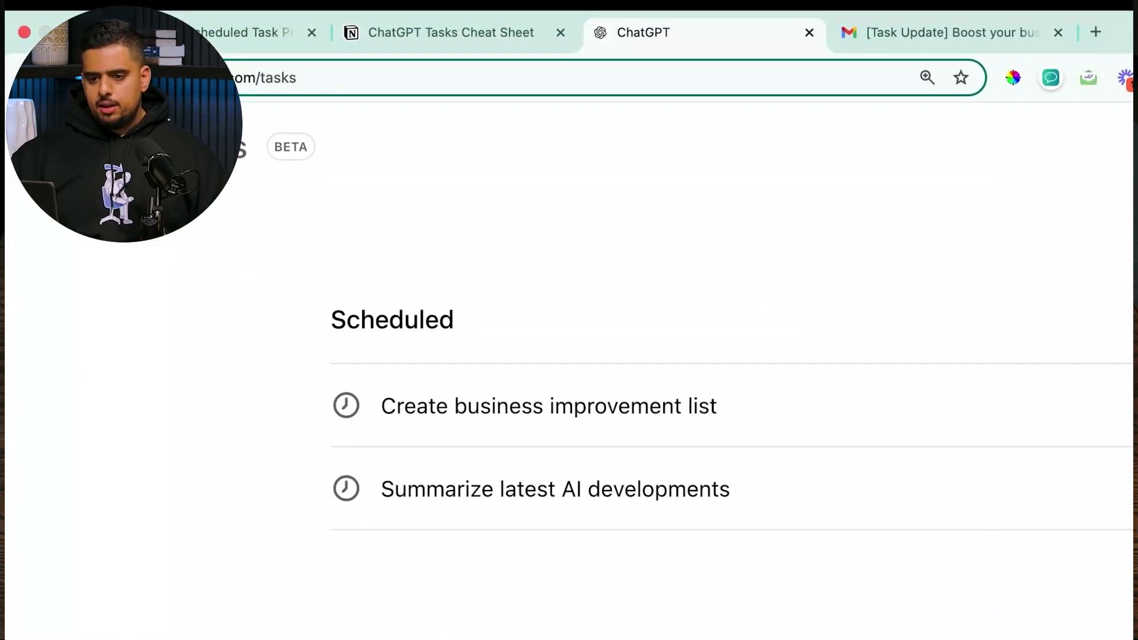
Start a new ChatGPT chat set to GPT-4o with scheduled tasks
key(super+shift+o)
click(277, 143)
click(338, 398)
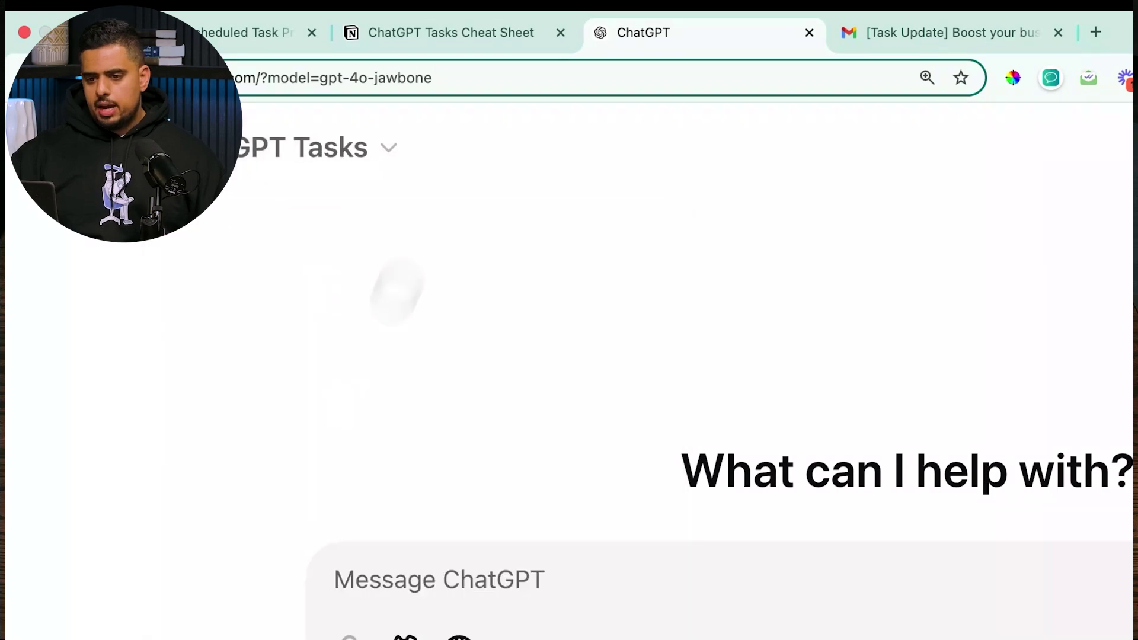
Copy the Competitor Website Watchdog prompt from the Notion cheat sheet into the new chat and highlight its [List competitor URLs] placeholder
click(465, 33)
scroll(770, 474, down, 3)
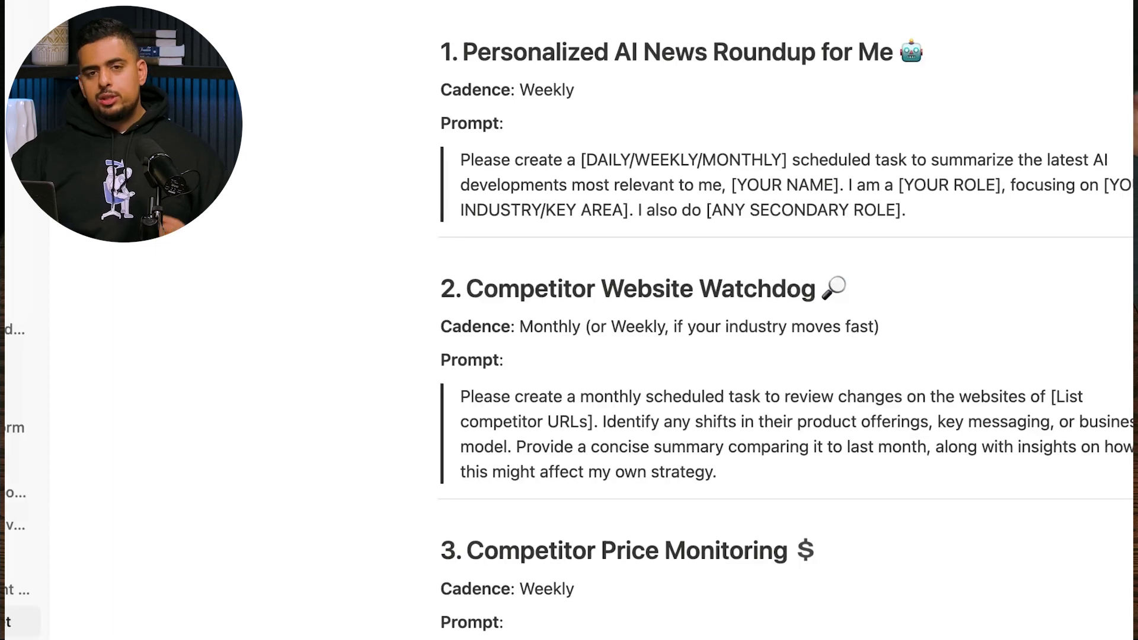
click(478, 21)
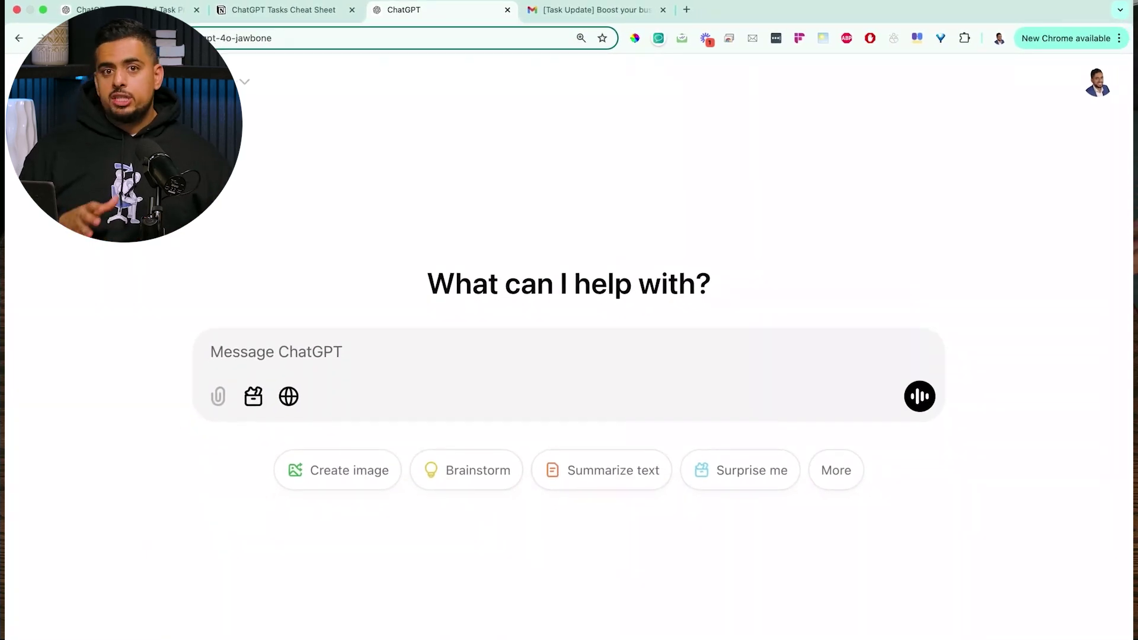
click(283, 9)
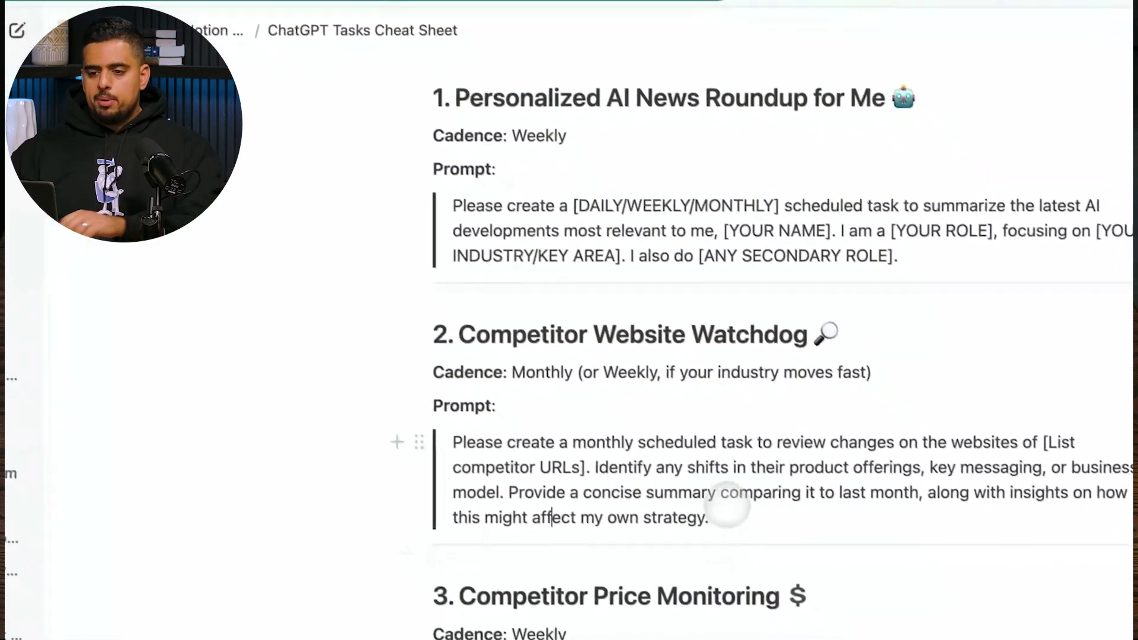
drag(727, 507, 450, 442)
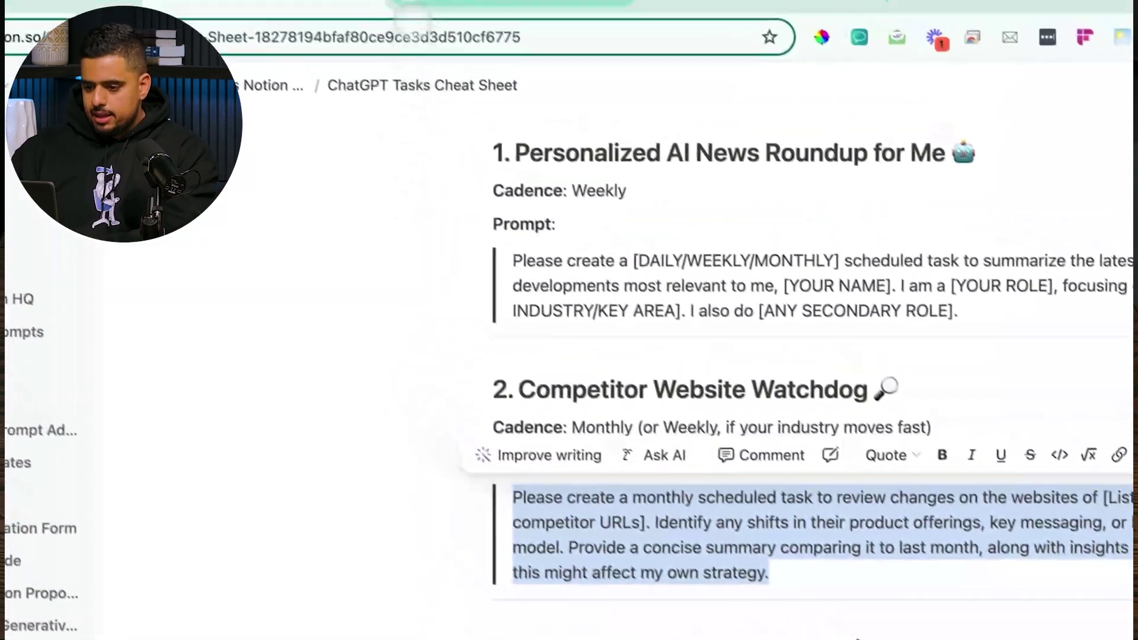
key(ctrl+c)
key(ctrl+Tab)
key(ctrl+v)
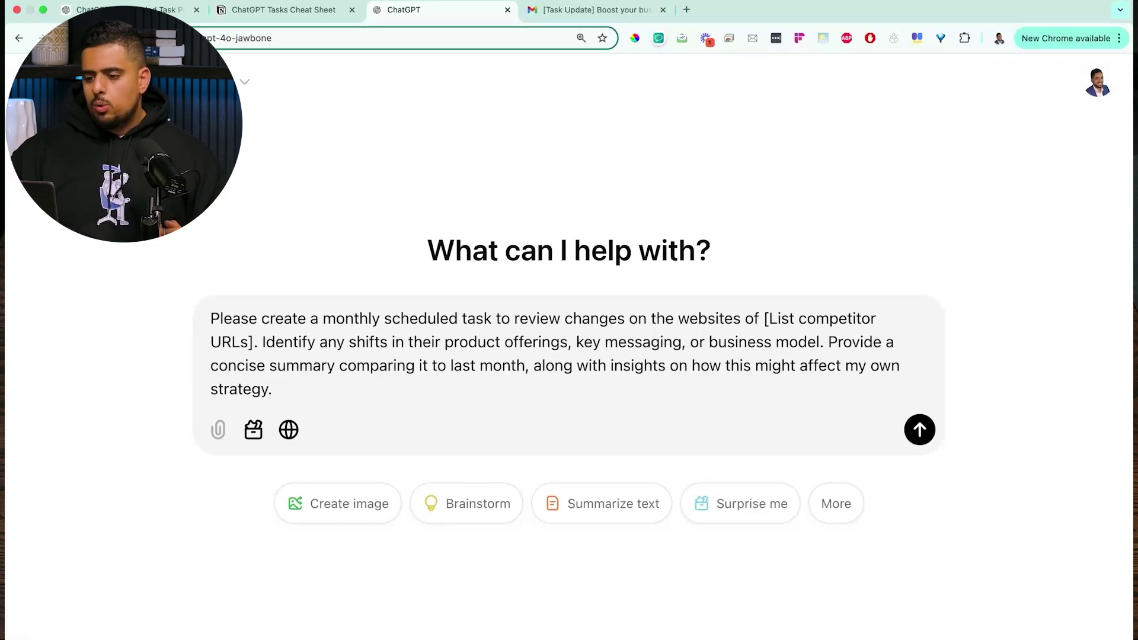
drag(764, 318, 257, 342)
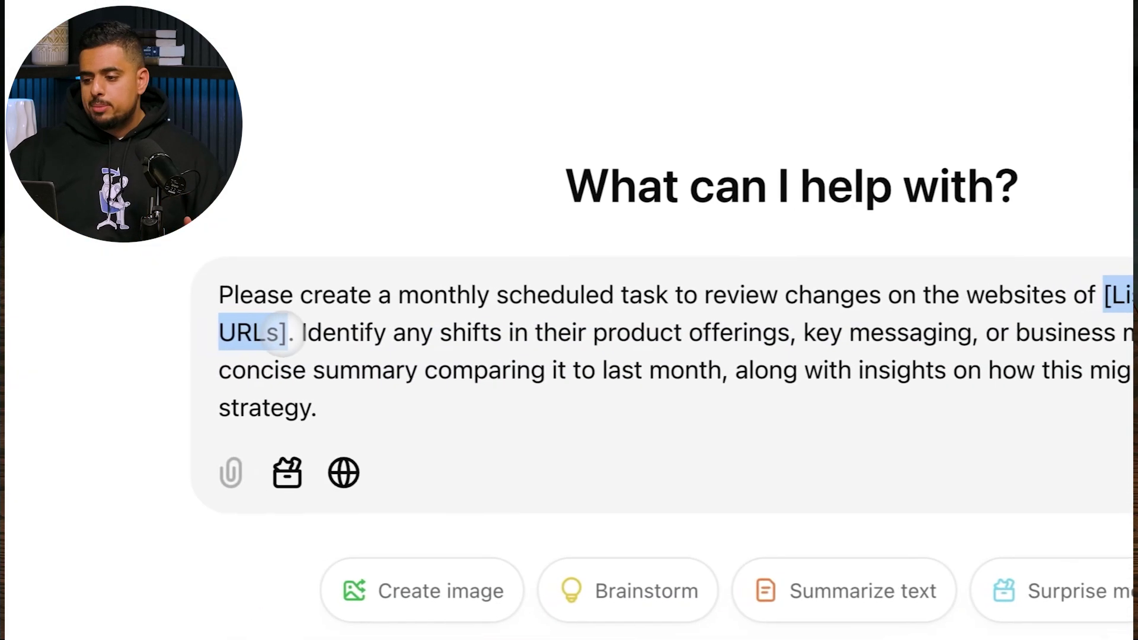
click(332, 332)
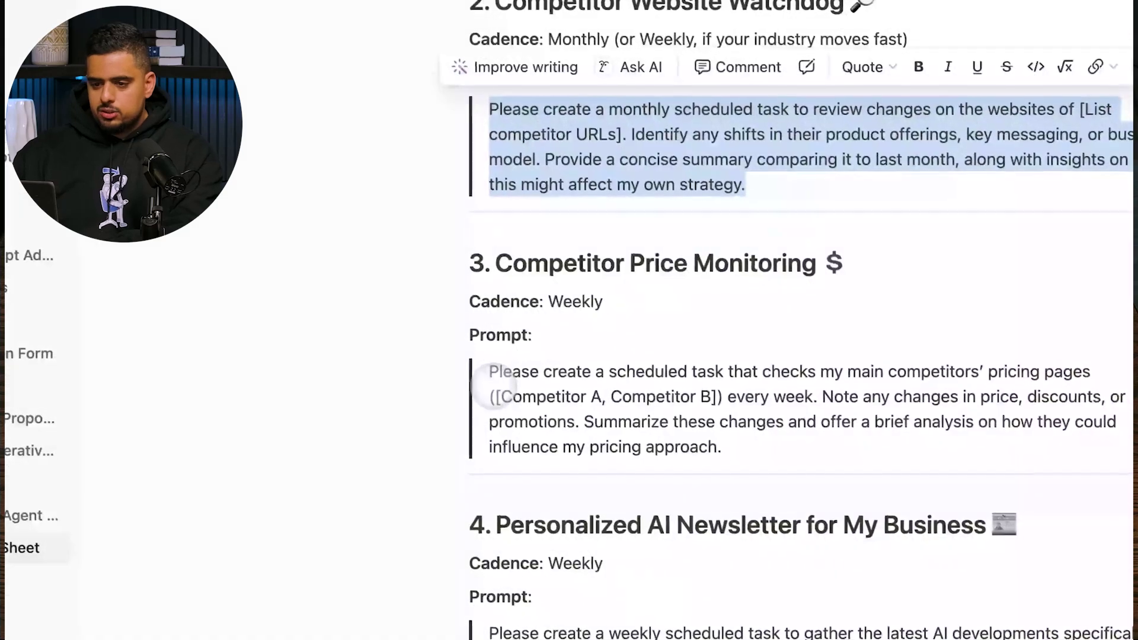
Copy the New Partnership & Collaboration Opportunities prompt from the Notion cheat sheet into the ChatGPT chat and send it
click(566, 302)
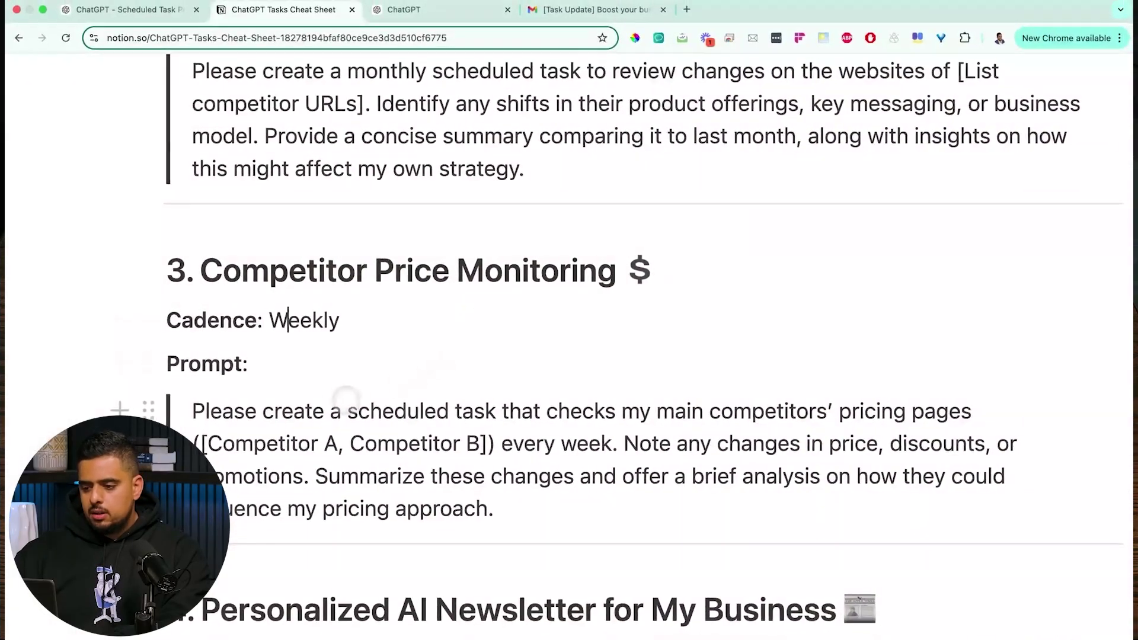
scroll(431, 424, down, 5)
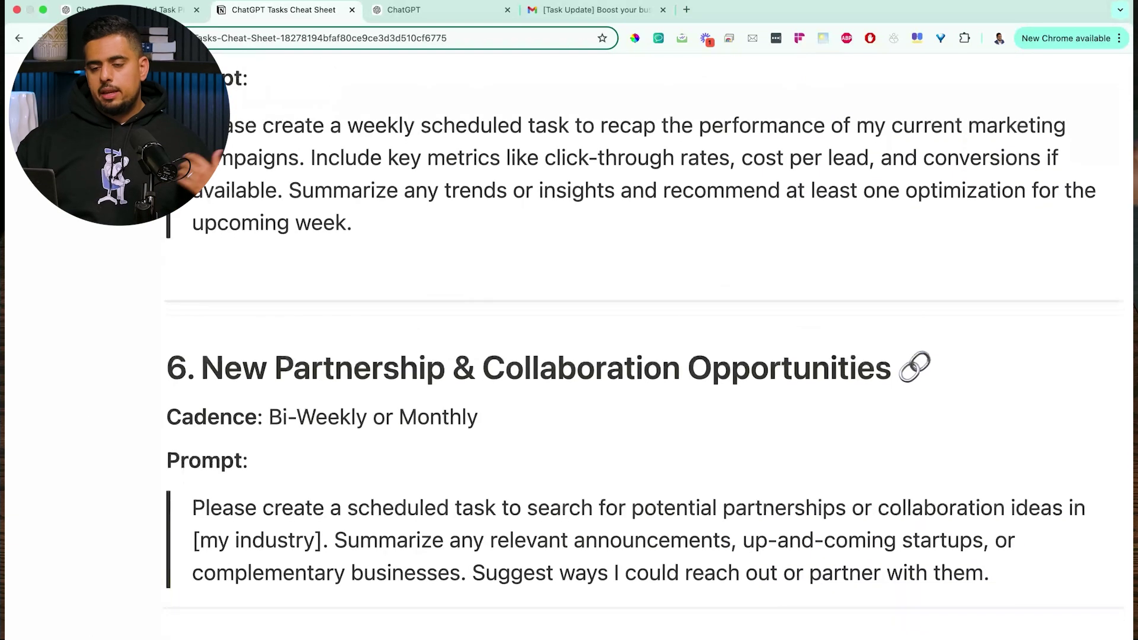
scroll(554, 363, down, 1)
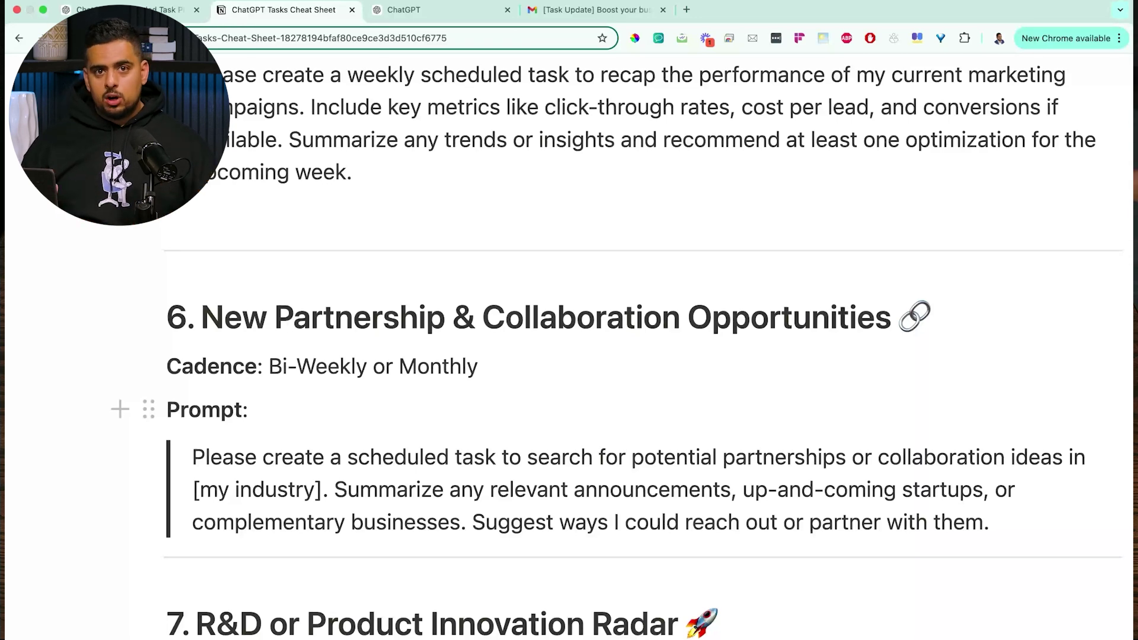
scroll(429, 415, down, 3)
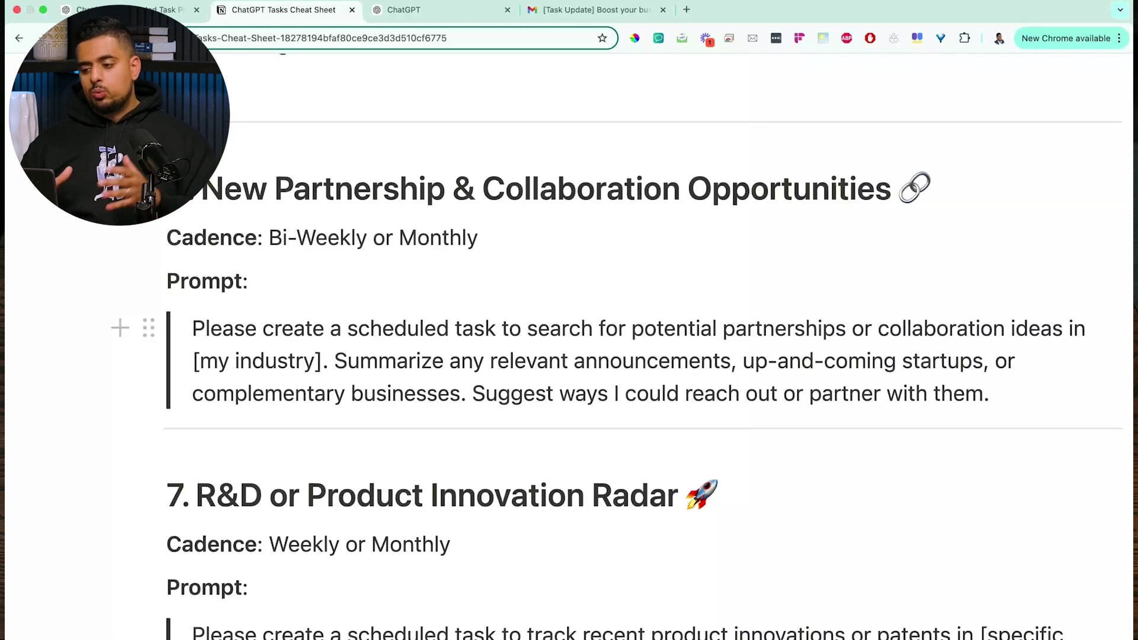
triple_click(191, 333)
key(super+c)
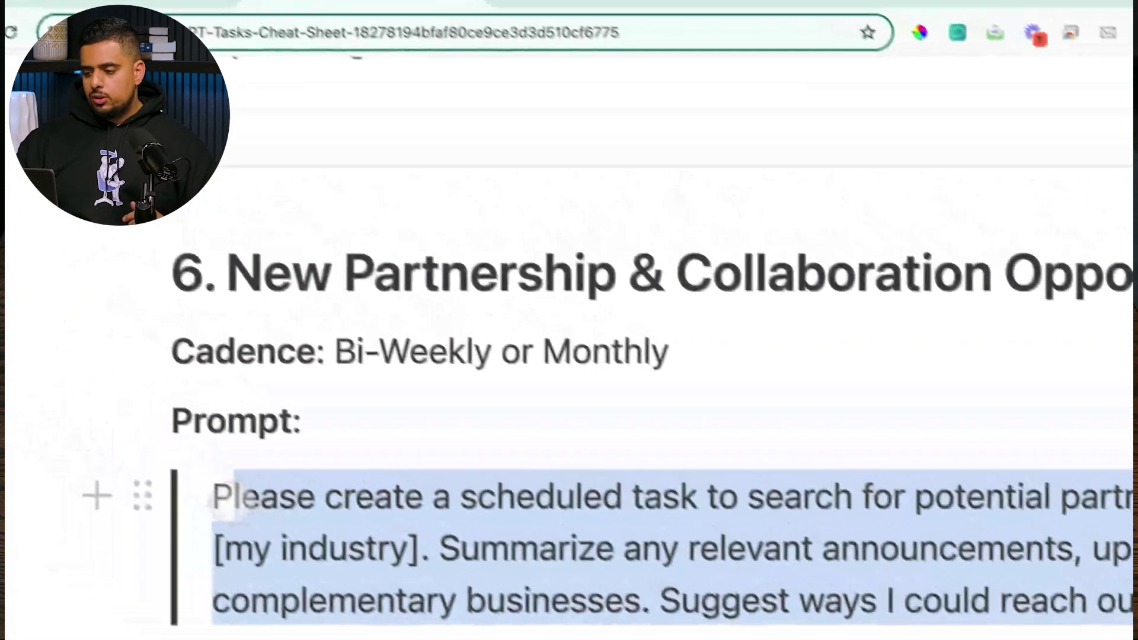
click(601, 22)
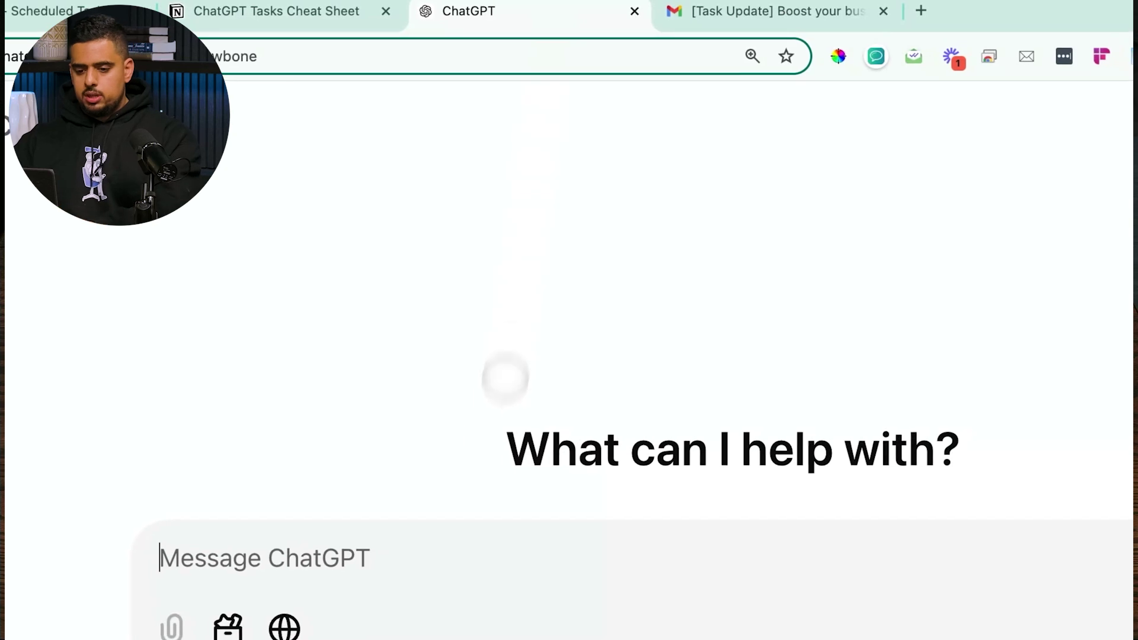
key(super+v)
key(Return)
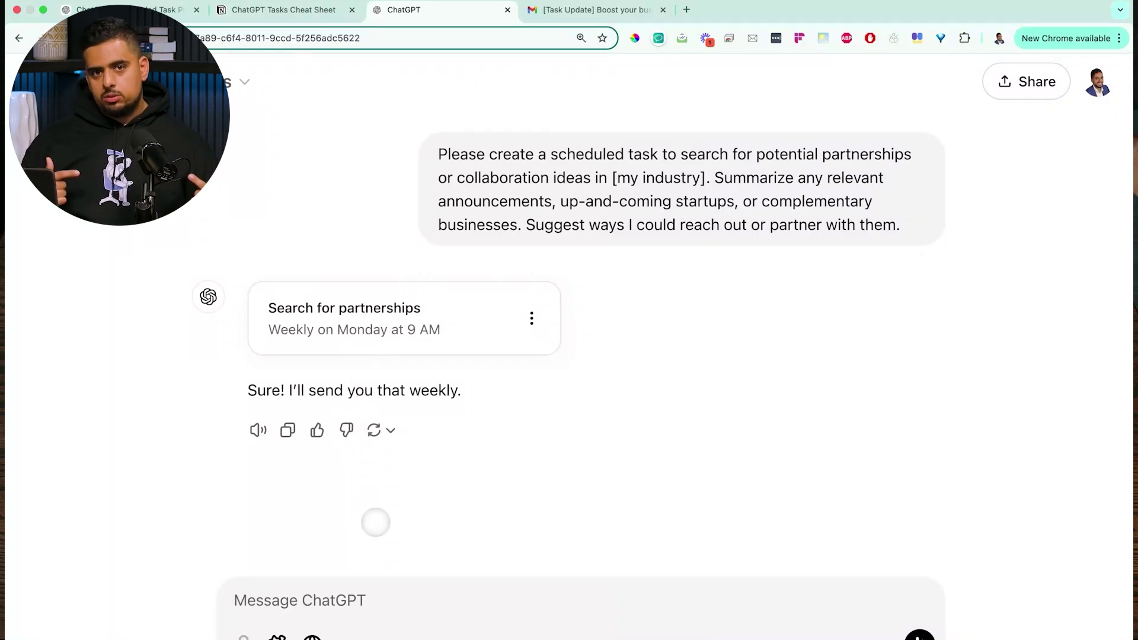
Ask "can you simulate the possible output for this task?" and read through the simulated output
text(can you simulate the)
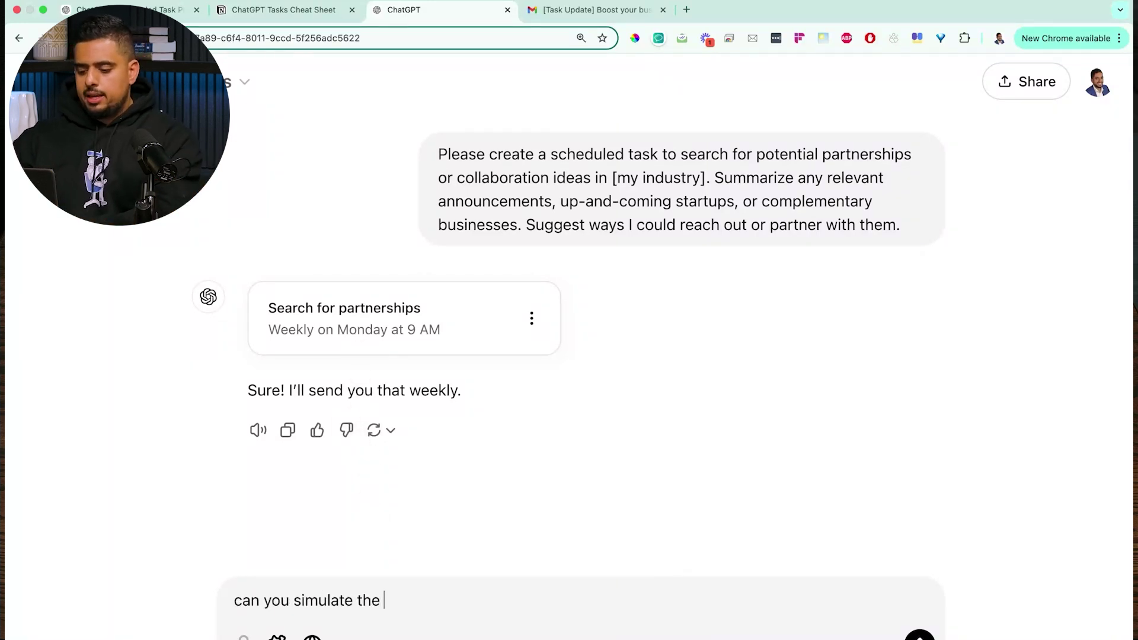
text( possible ou)
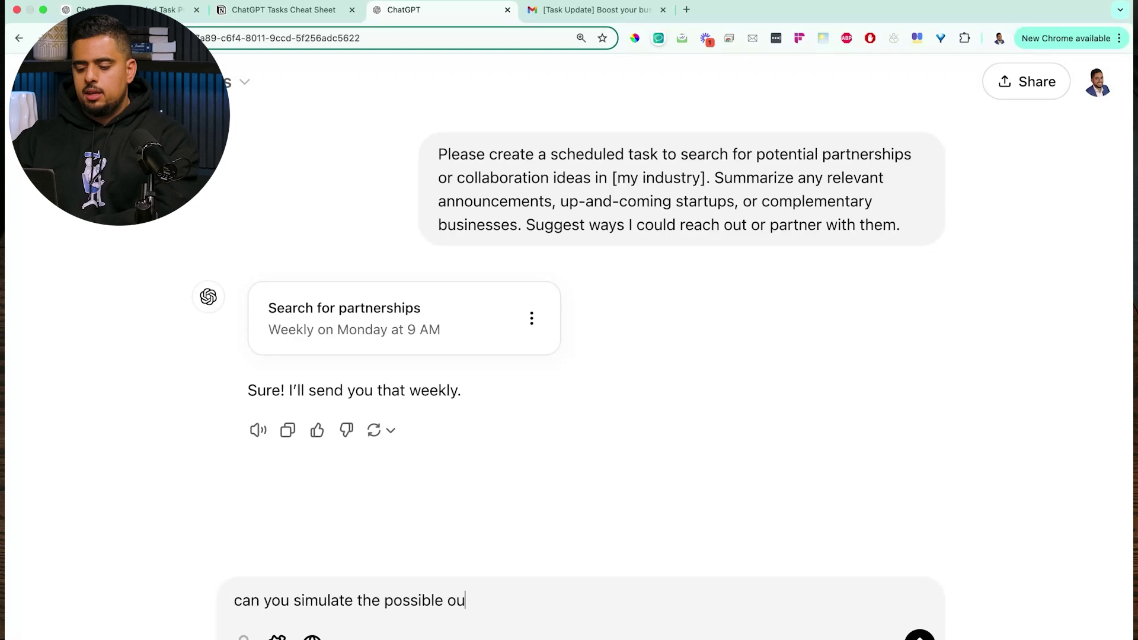
text(tput for this task?)
key(Return)
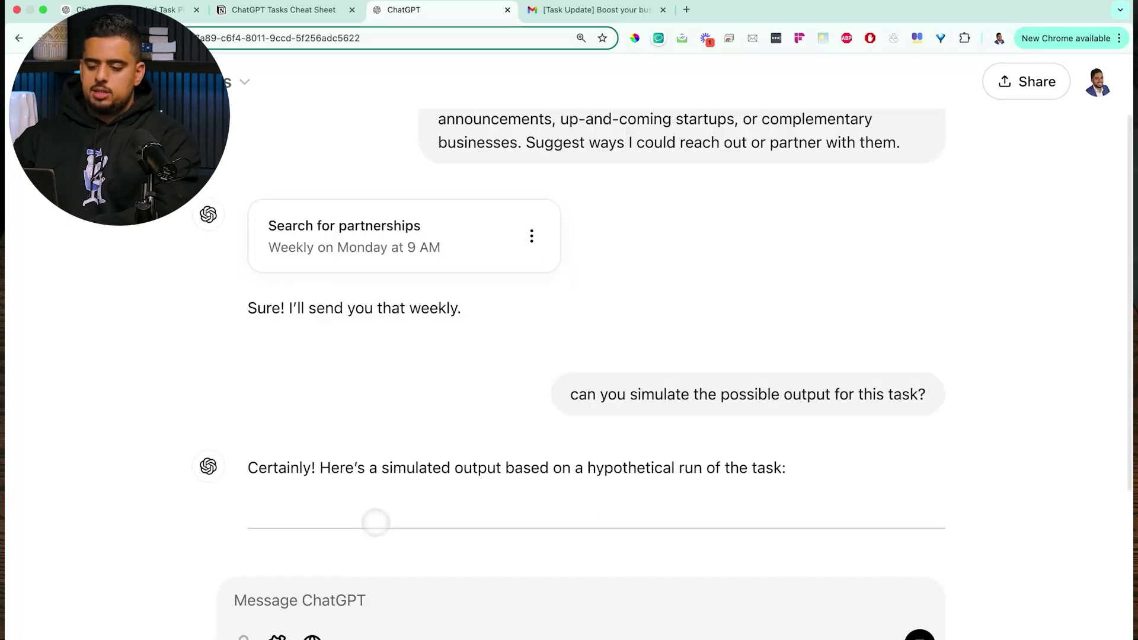
scroll(452, 376, down, 8)
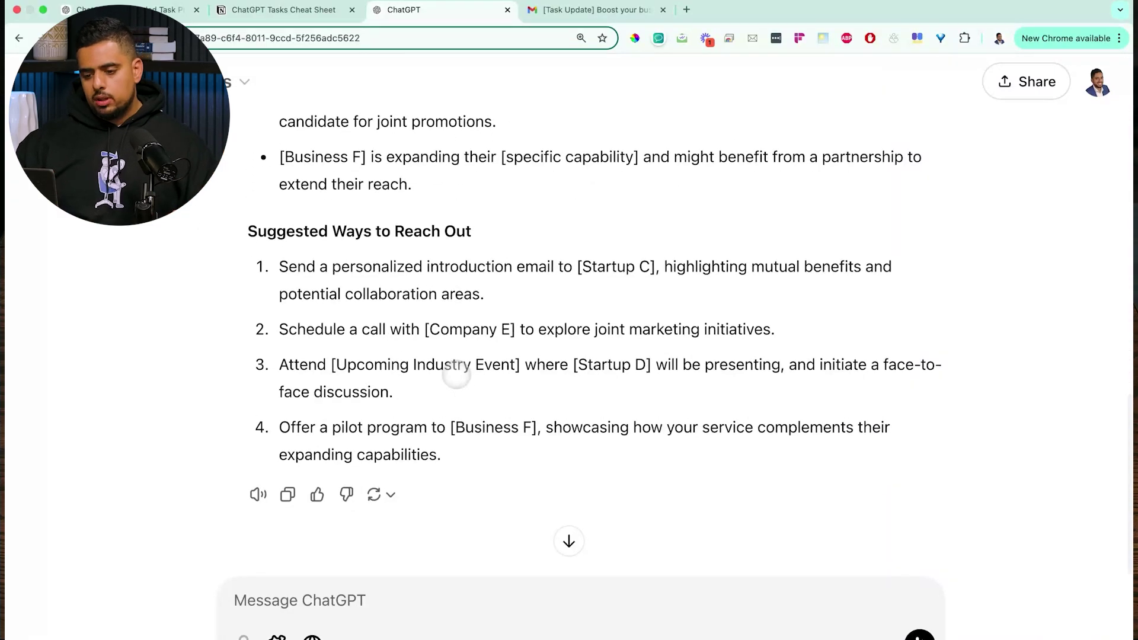
scroll(457, 374, up, 8)
scroll(568, 314, up, 7)
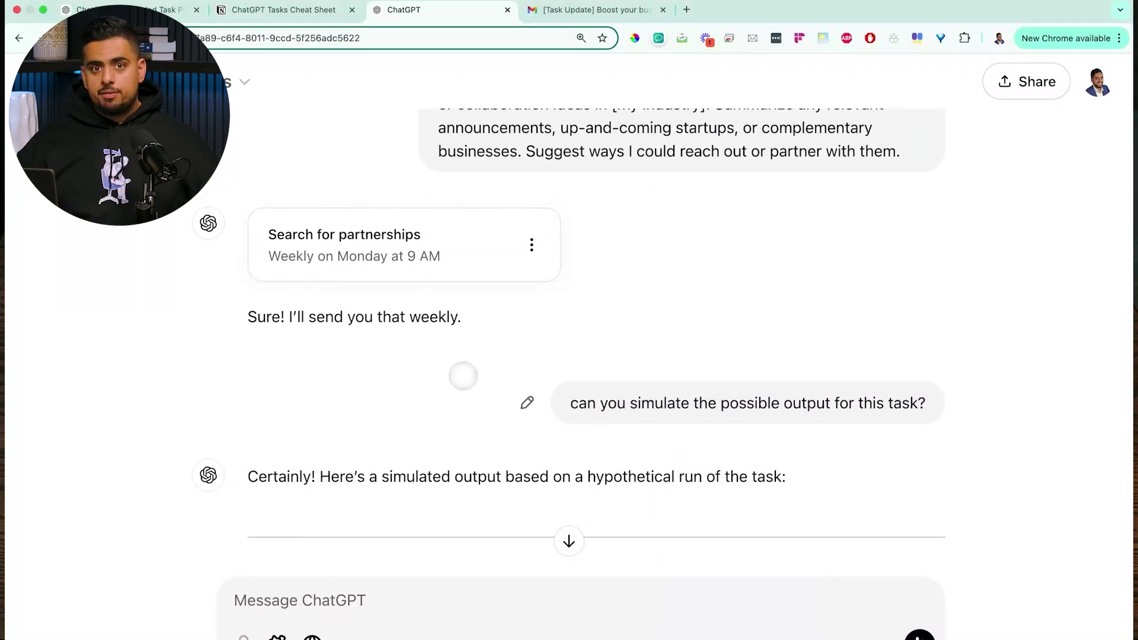
scroll(491, 383, down, 2)
scroll(491, 383, down, 10)
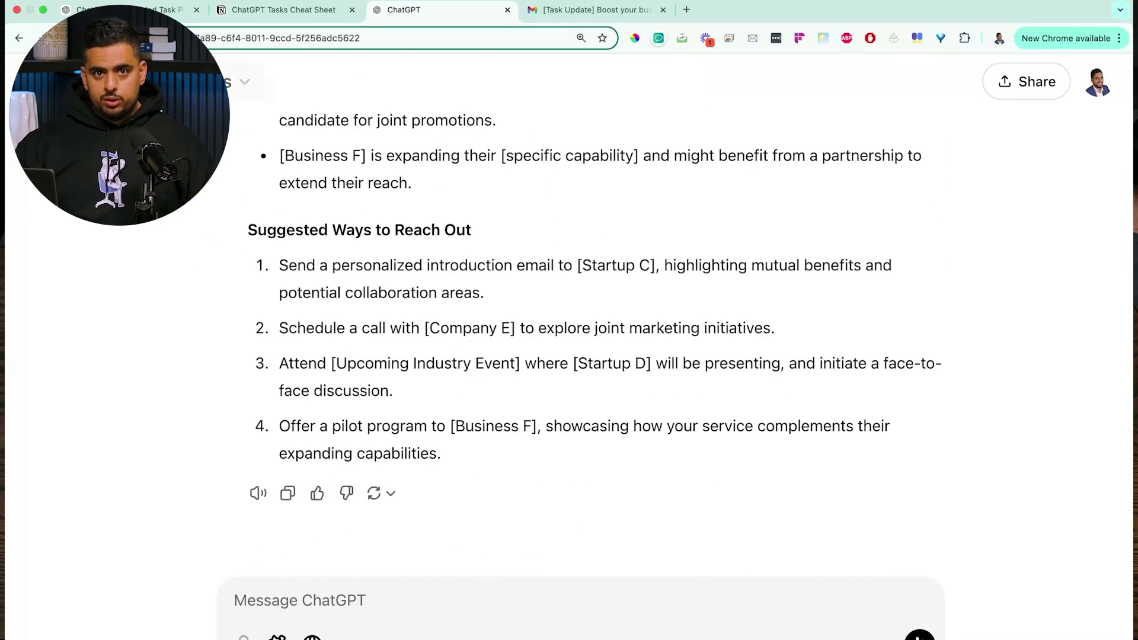
Start a new chat and return to the Notion cheat sheet at the Upcoming Industry Events & Conferences Calendar prompt
key(super+shift+o)
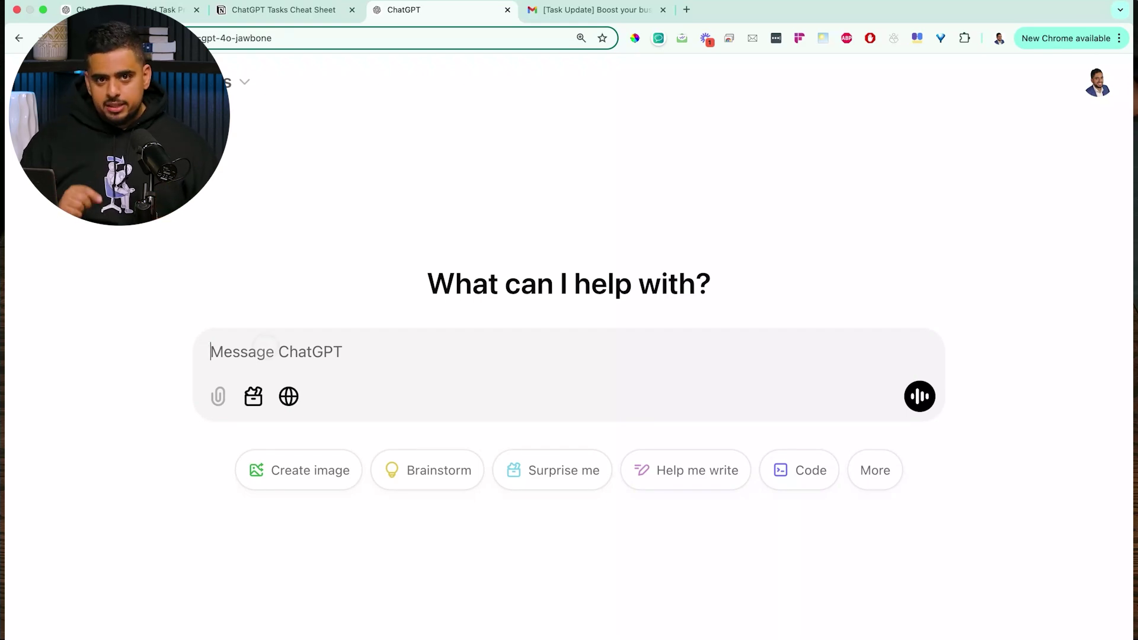
click(279, 10)
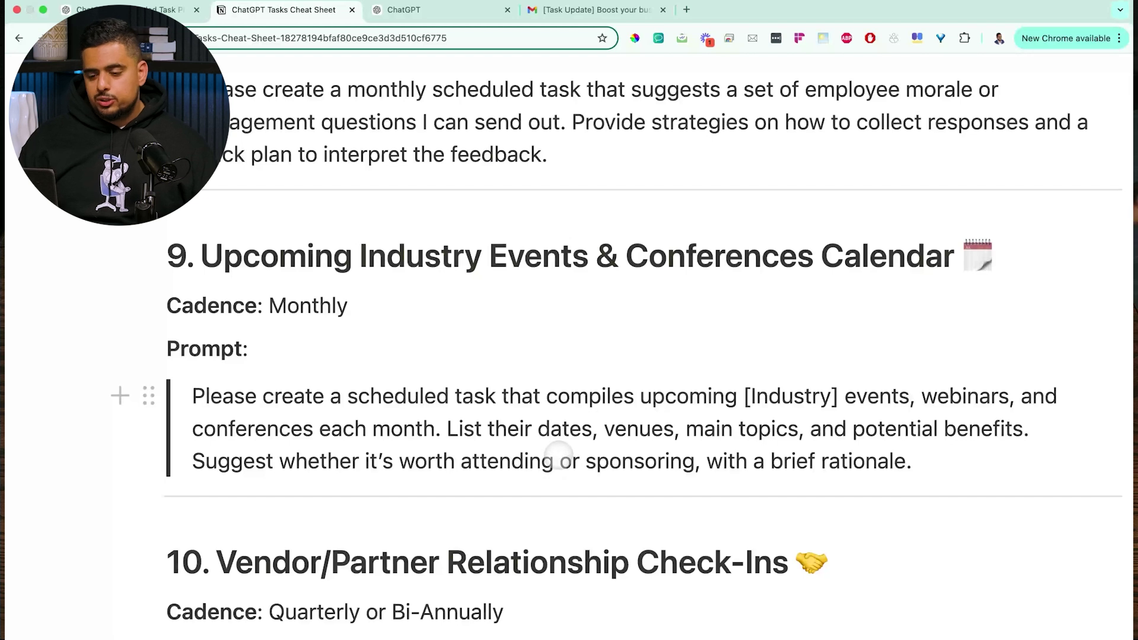